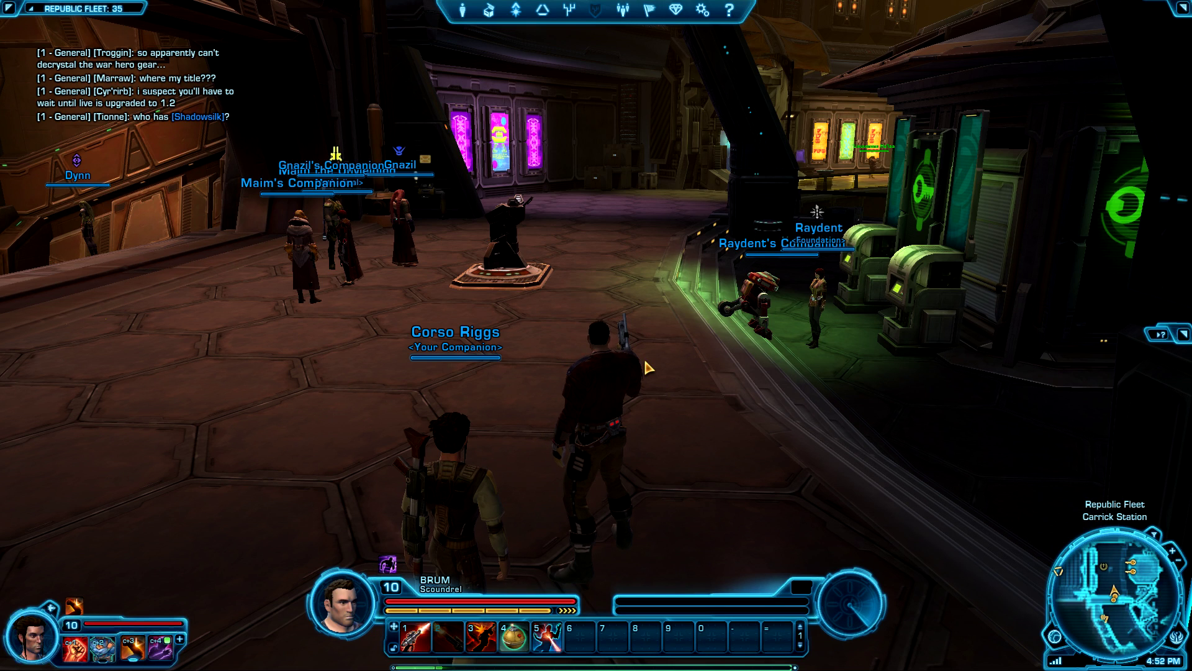
- Open the Interface Editor and move its window to the middle of the screen
{"action": "key", "text": "Escape"}
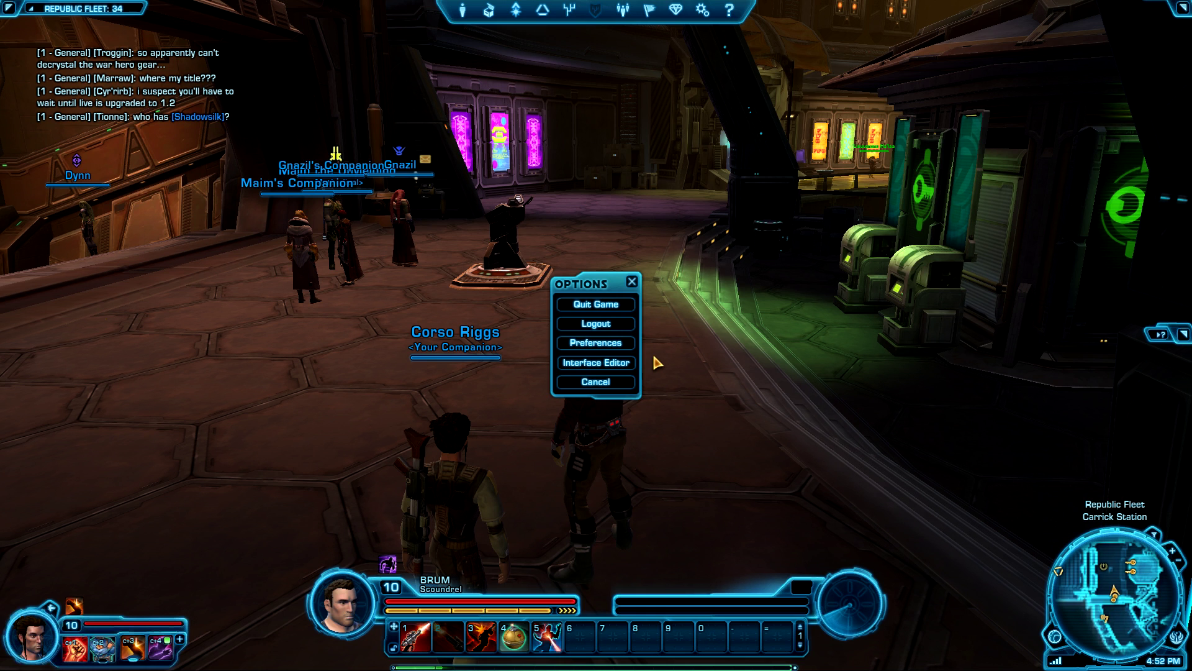
{"action": "left_click", "coordinate": [629, 362]}
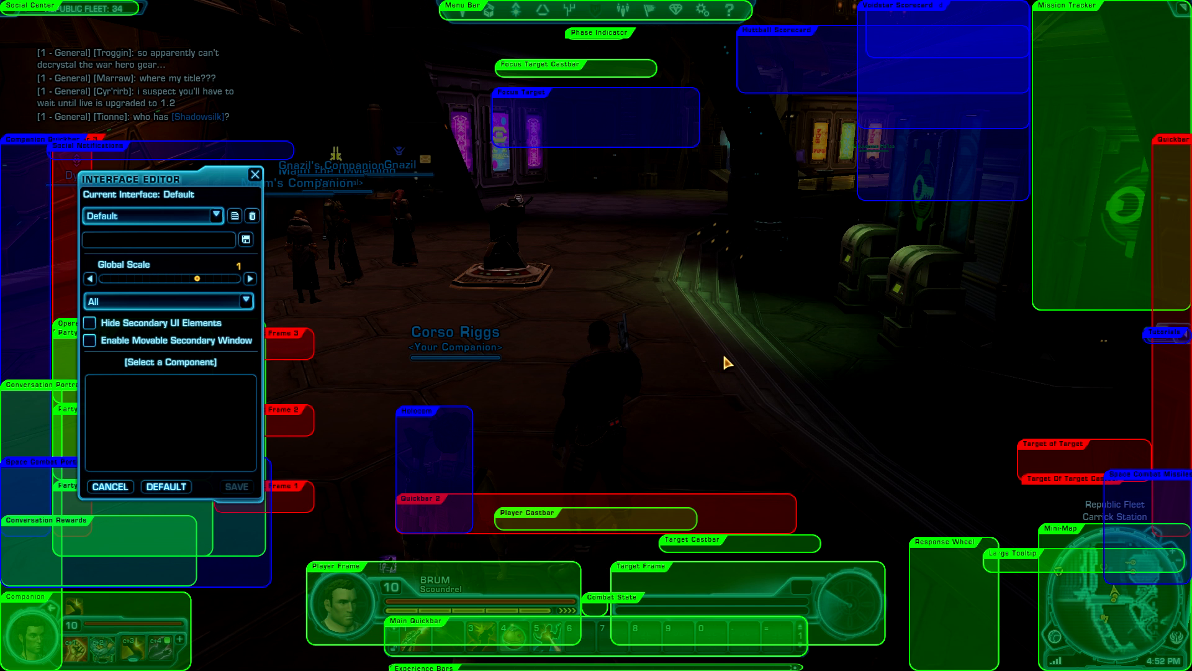
{"action": "left_click_drag", "start_coordinate": [213, 183], "coordinate": [638, 176]}
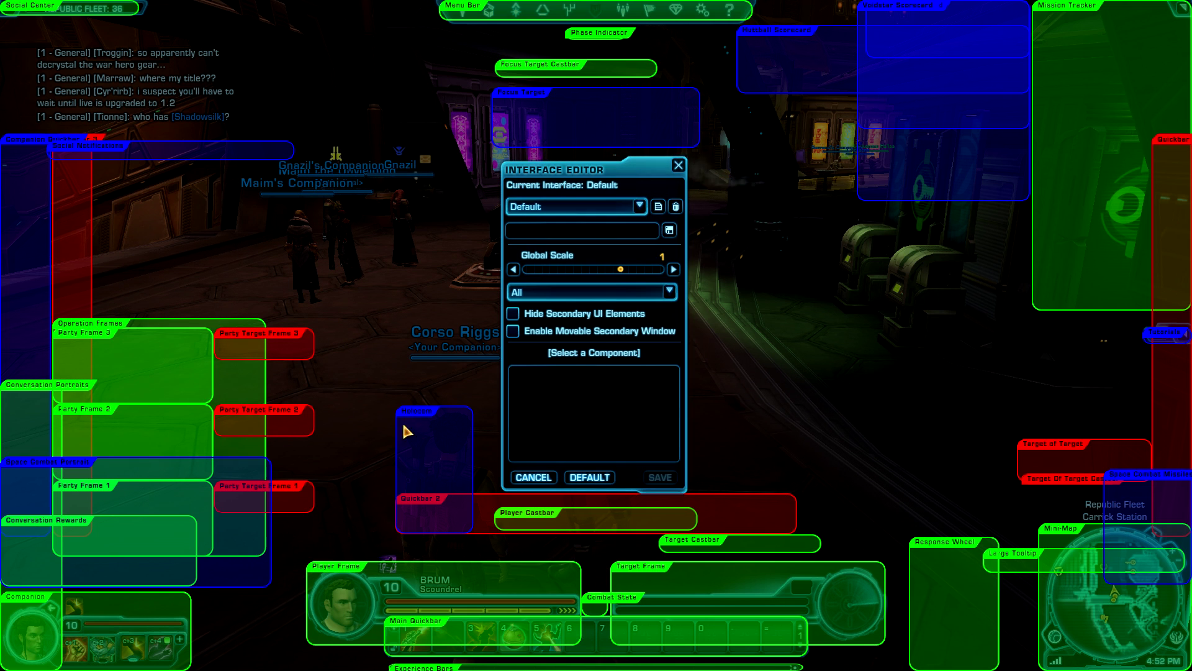
- Select the Holocom component, and move the Player Frame up to the area above the party frames
{"action": "left_click", "coordinate": [415, 441]}
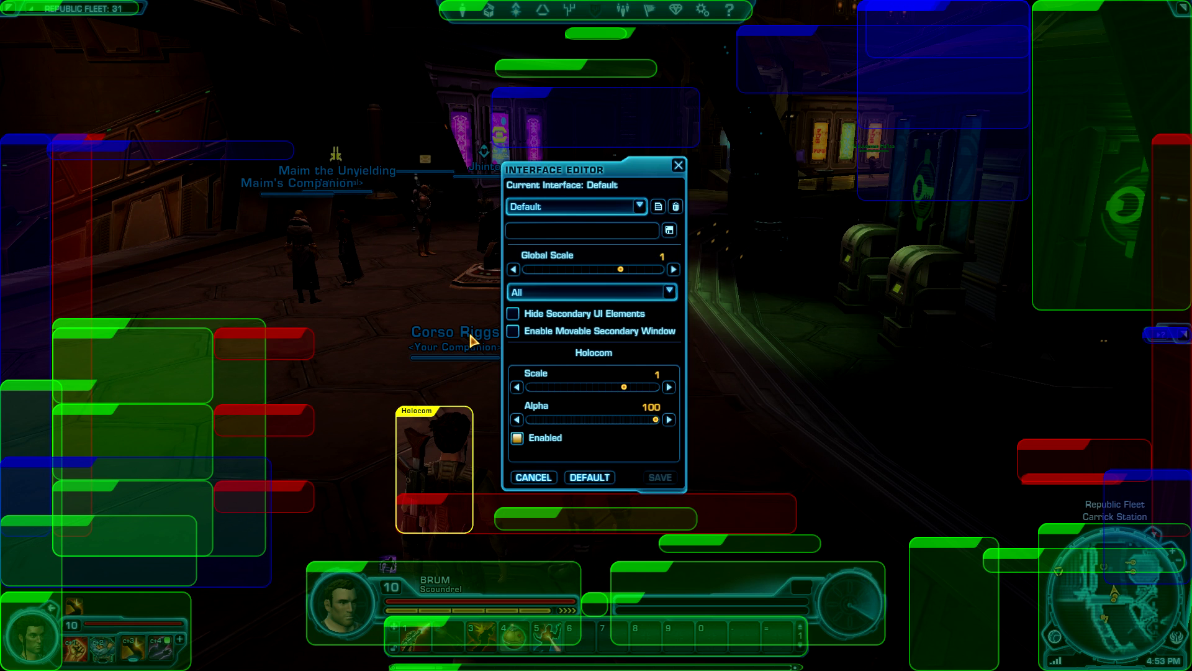
{"action": "left_click", "coordinate": [352, 598]}
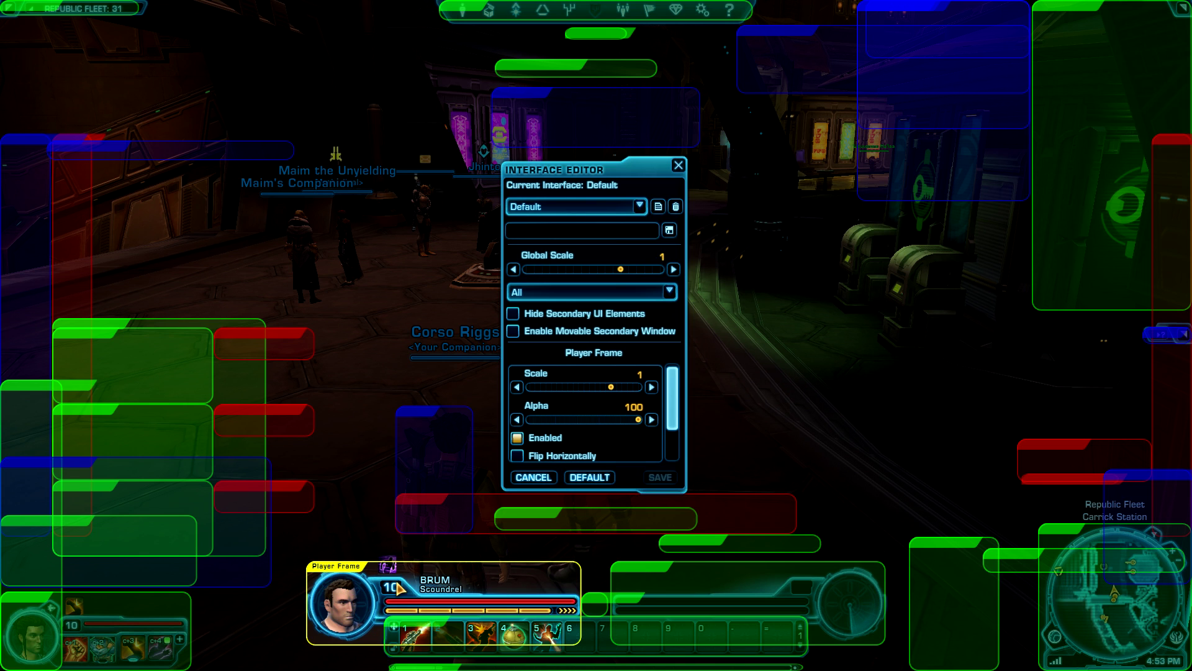
{"action": "left_click_drag", "start_coordinate": [347, 601], "coordinate": [245, 253]}
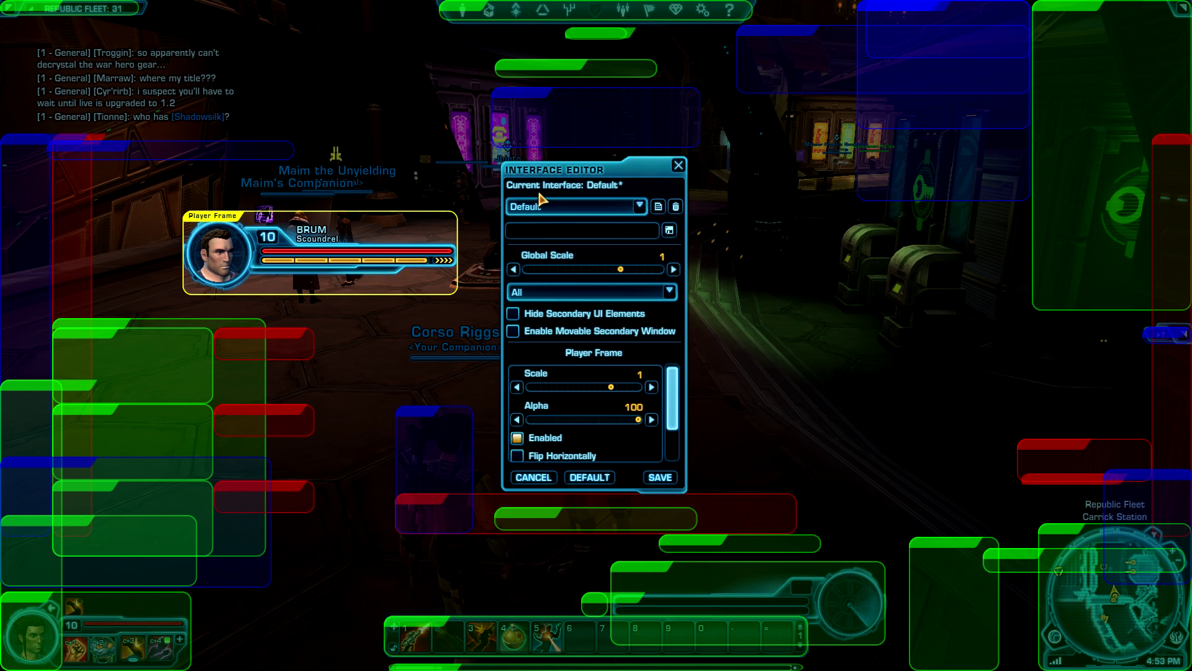
- Load the Retro interface preset
{"action": "left_click", "coordinate": [627, 207]}
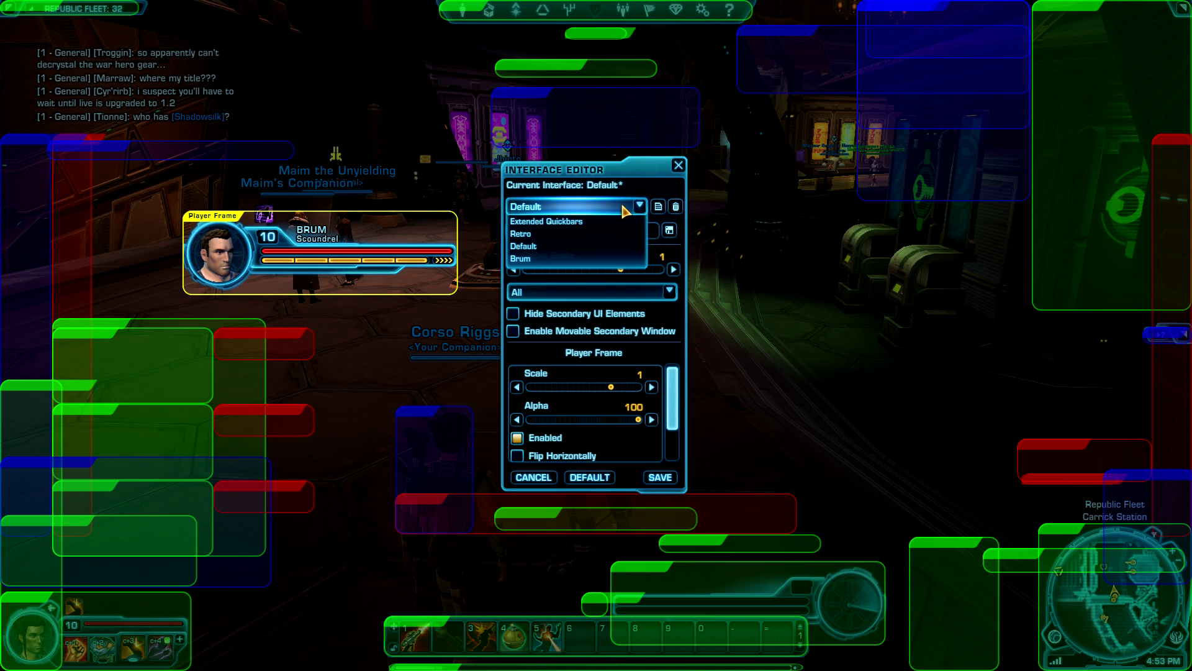
{"action": "left_click", "coordinate": [590, 205]}
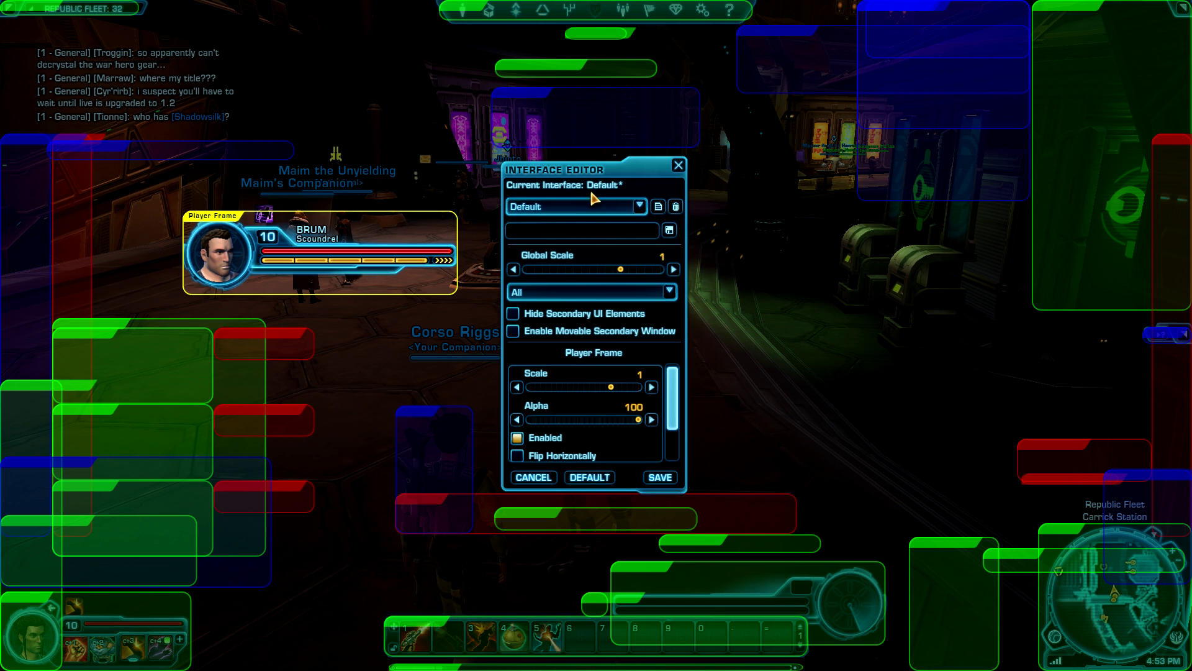
{"action": "left_click", "coordinate": [621, 235]}
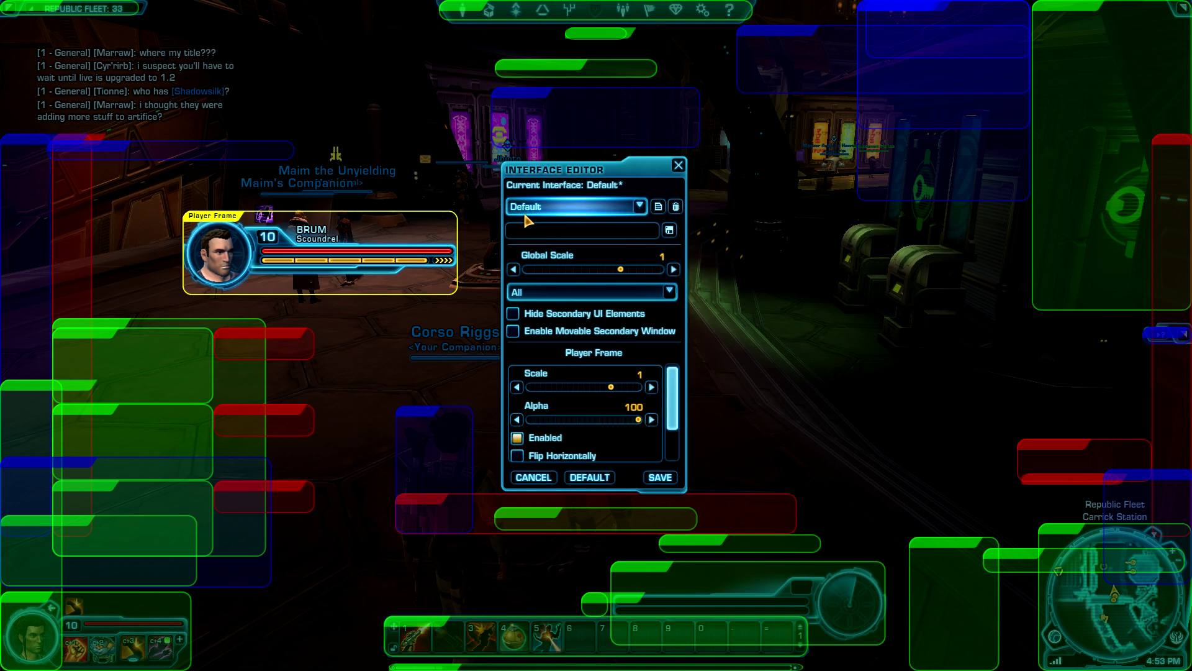
{"action": "left_click", "coordinate": [527, 211]}
{"action": "left_click", "coordinate": [529, 234]}
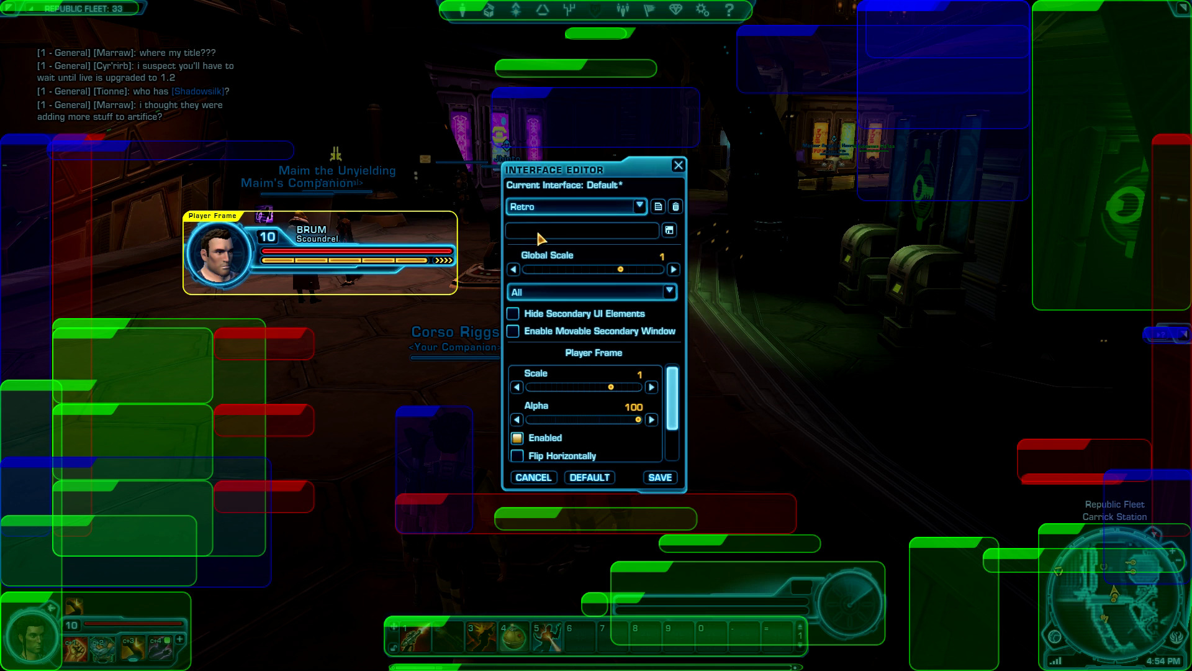
{"action": "left_click", "coordinate": [659, 208]}
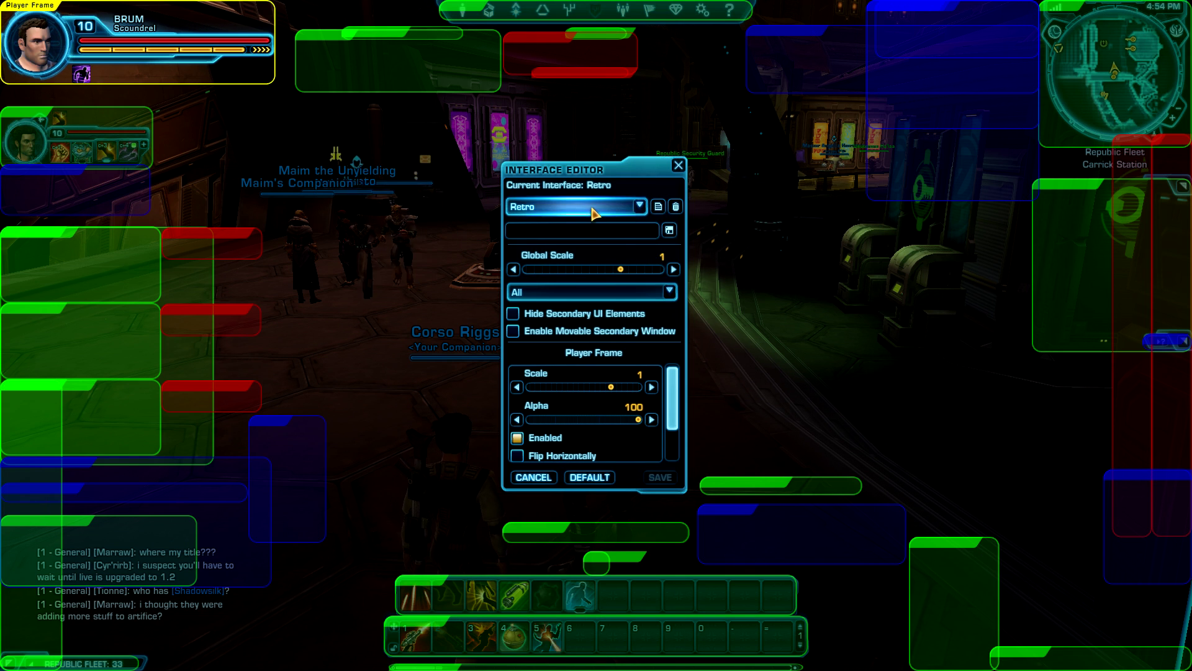
- Load the Default interface preset and try the global scale adjustment, leaving it at 1
{"action": "left_click", "coordinate": [572, 207]}
{"action": "left_click", "coordinate": [550, 246]}
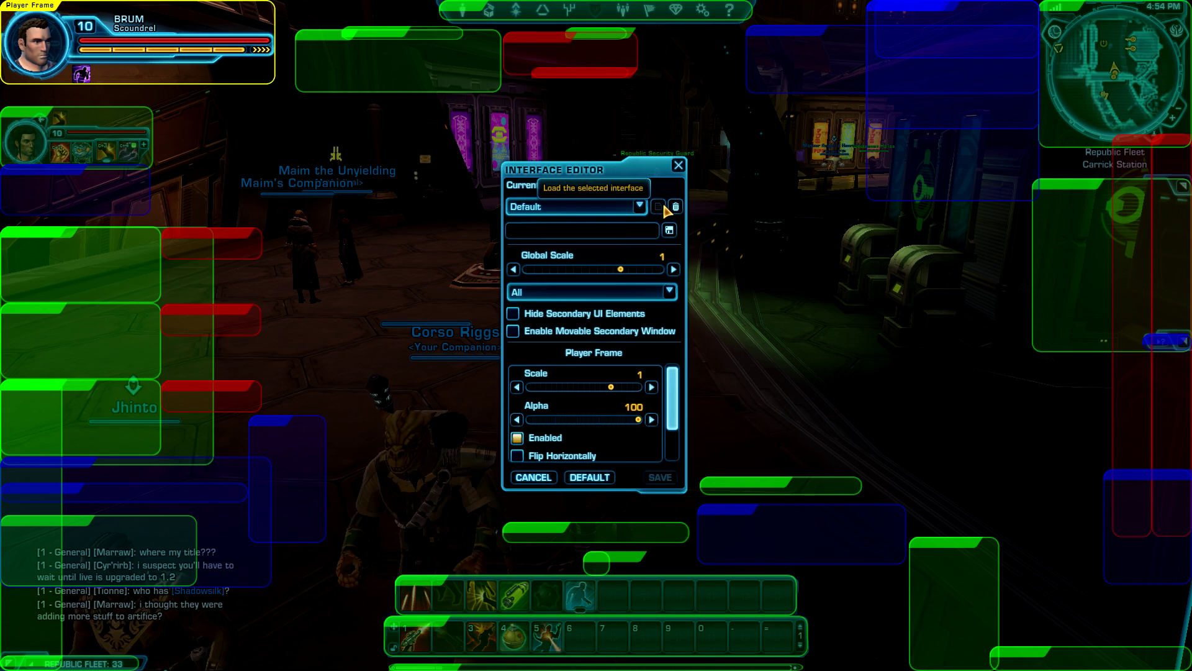
{"action": "left_click", "coordinate": [659, 207]}
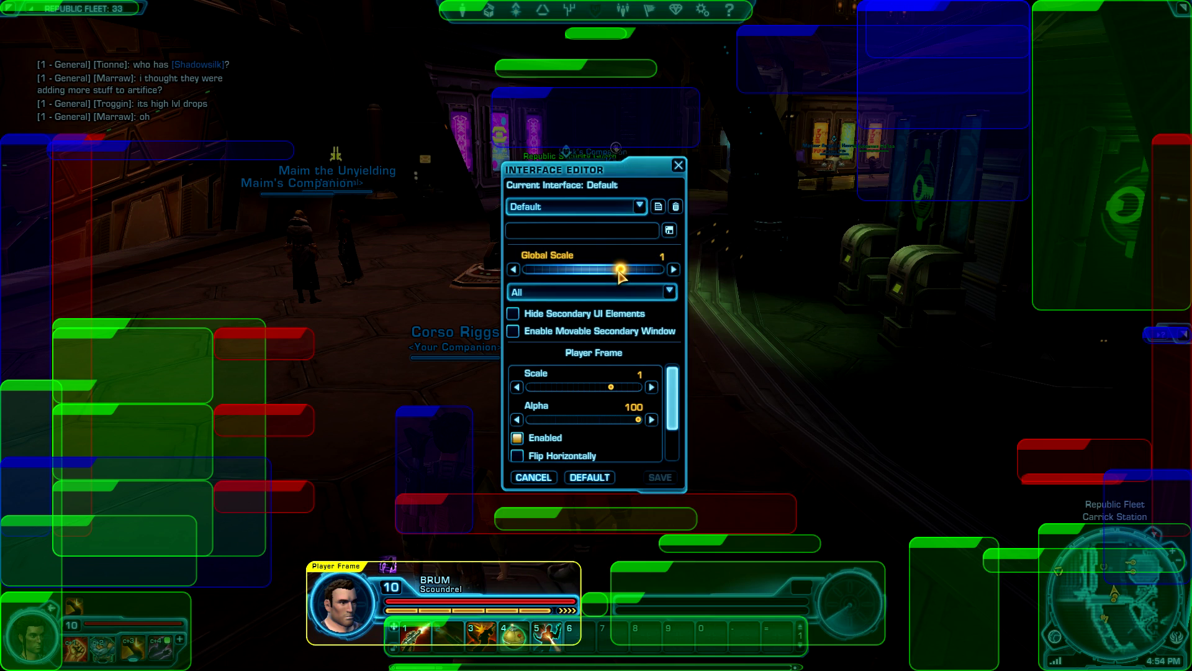
{"action": "mouse_move", "coordinate": [620, 269]}
{"action": "left_mouse_down"}
{"action": "mouse_move", "coordinate": [567, 270]}
{"action": "mouse_move", "coordinate": [647, 270]}
{"action": "mouse_move", "coordinate": [620, 269]}
{"action": "left_mouse_up"}
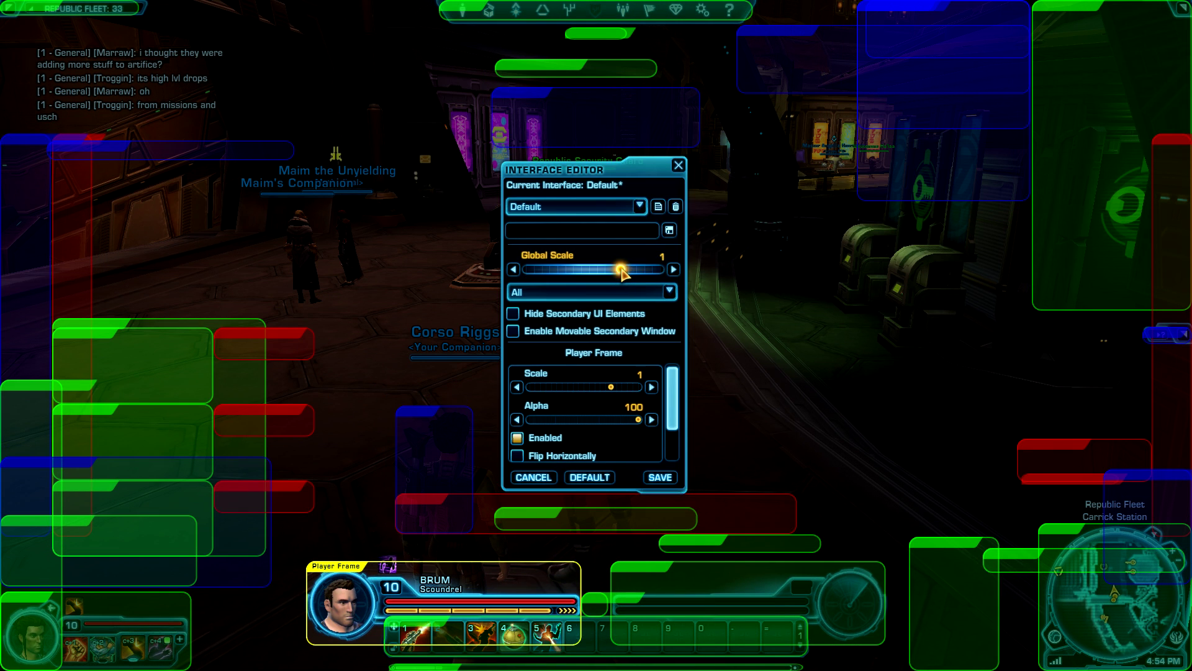
- Filter the displayed components by Space Combat and by Ops, and return the filter to All
{"action": "left_click", "coordinate": [549, 295]}
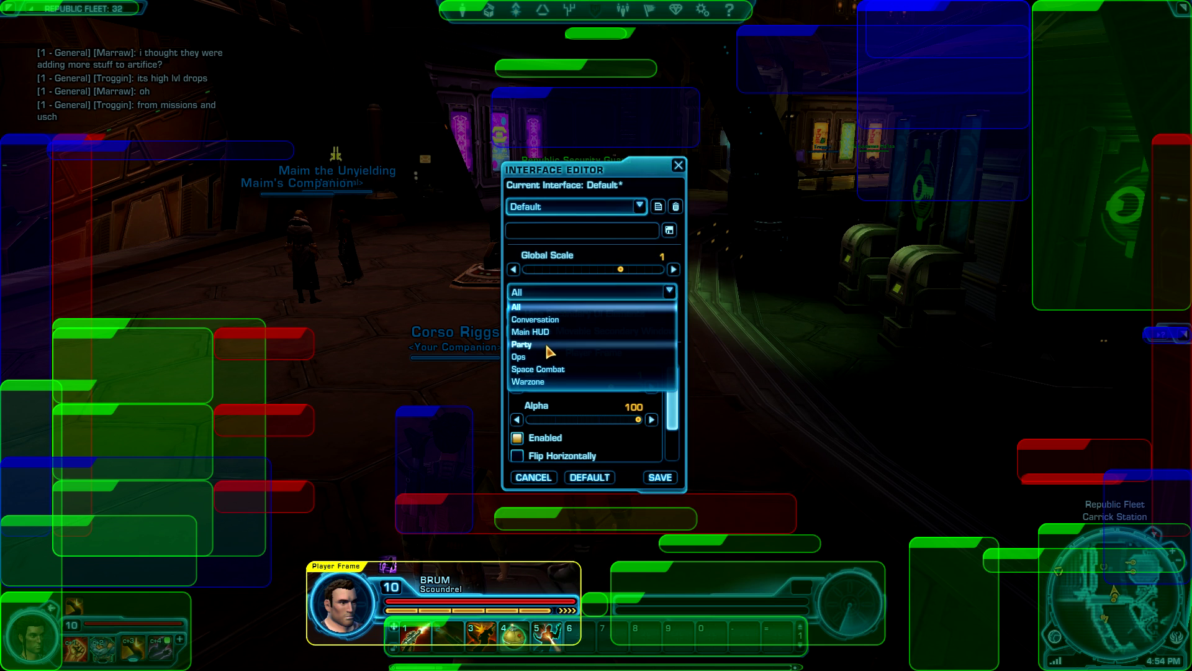
{"action": "left_click", "coordinate": [556, 372]}
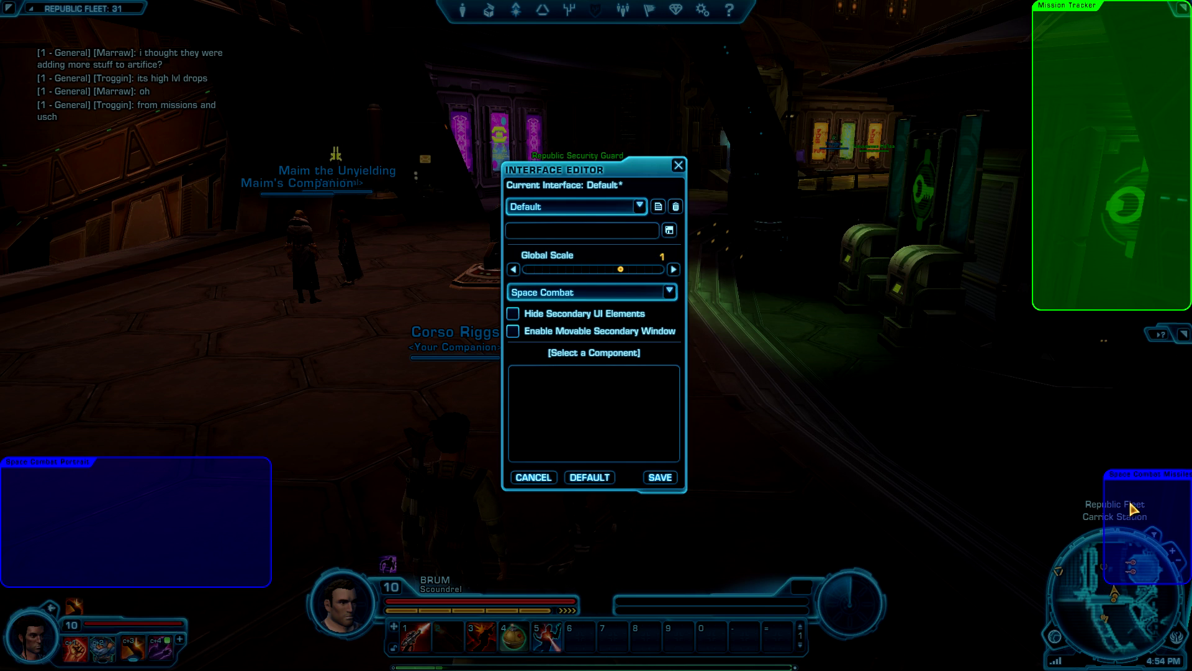
{"action": "left_click", "coordinate": [578, 292]}
{"action": "left_click", "coordinate": [556, 355]}
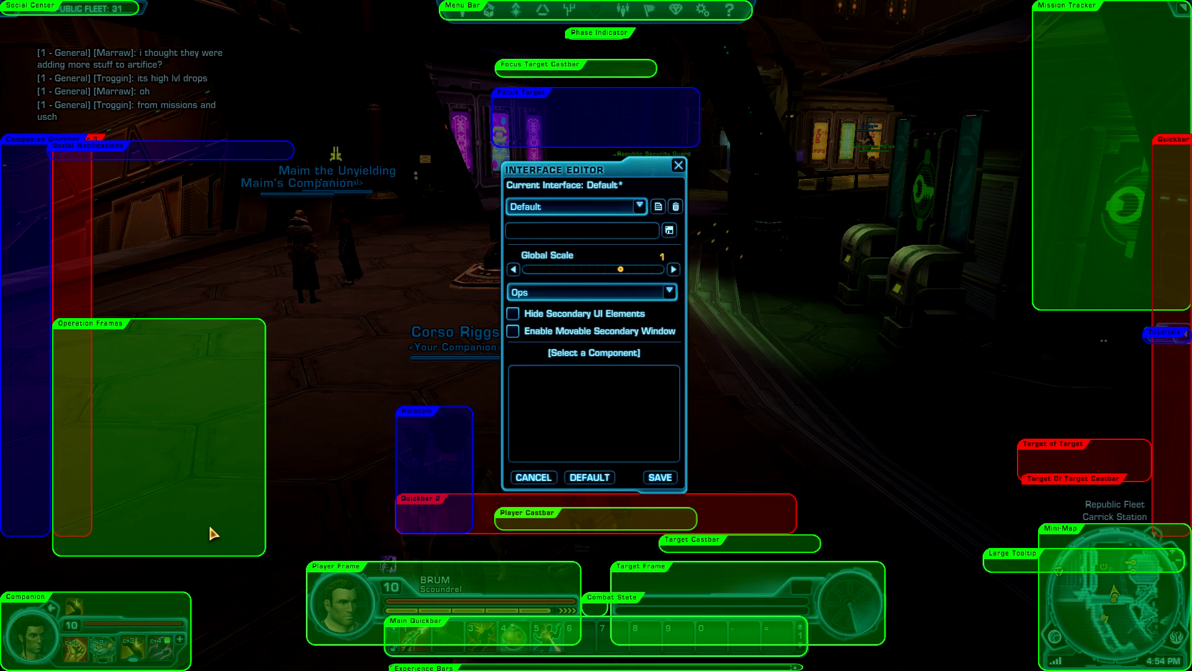
{"action": "left_click", "coordinate": [546, 292]}
{"action": "left_click", "coordinate": [565, 304]}
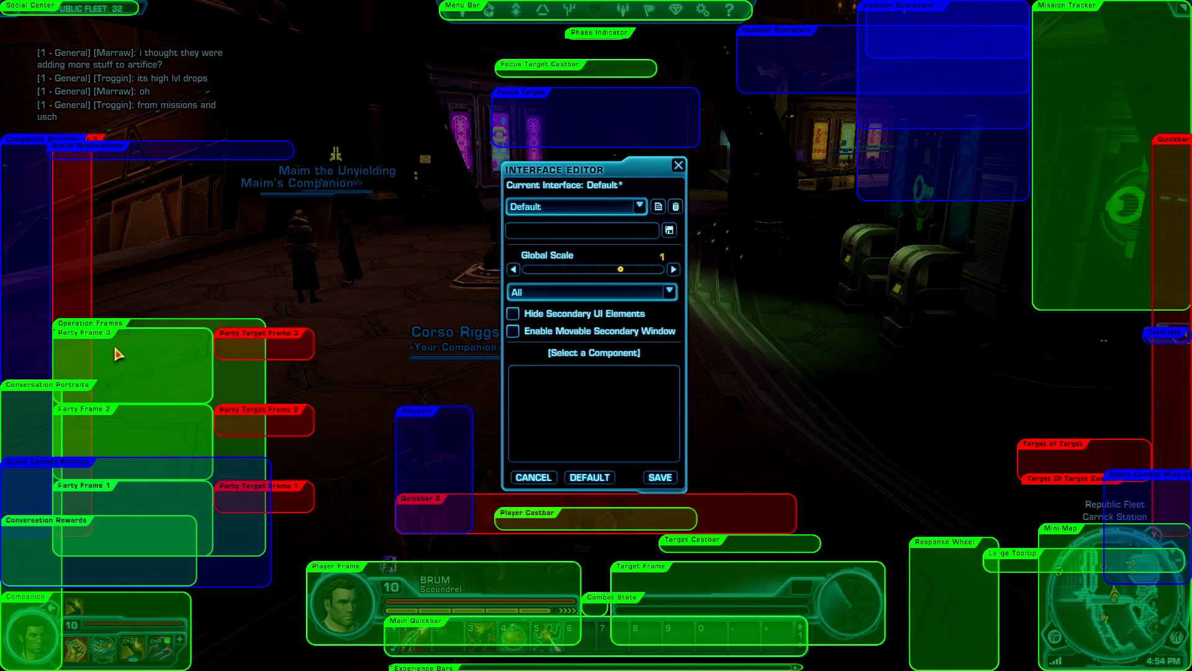
- Move the Operation Frames and Party Frame 3, and reload the Default interface to discard these moves
{"action": "left_click_drag", "start_coordinate": [103, 325], "coordinate": [135, 305]}
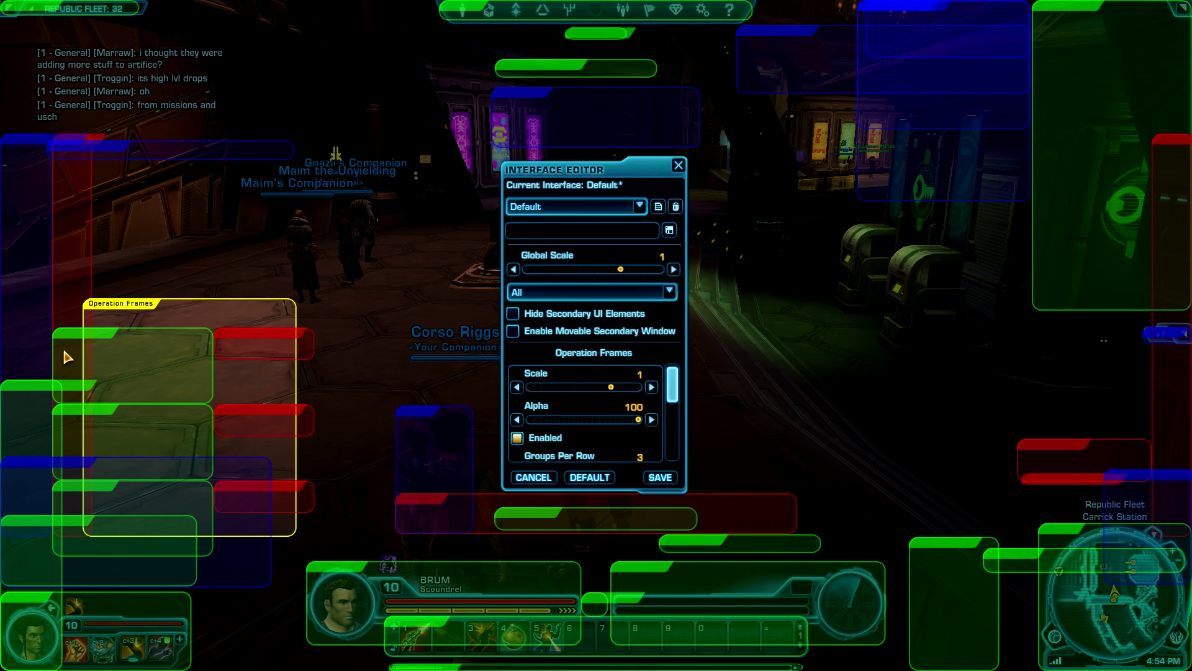
{"action": "left_click_drag", "start_coordinate": [62, 347], "coordinate": [43, 158]}
{"action": "left_click_drag", "start_coordinate": [104, 404], "coordinate": [140, 405]}
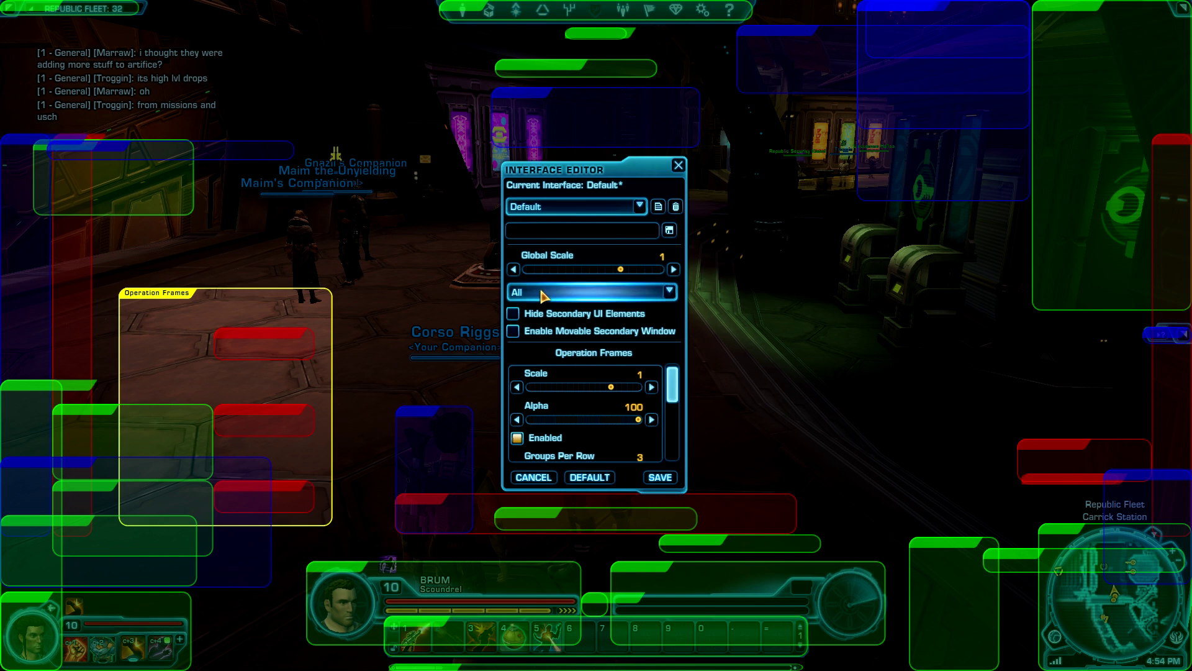
{"action": "left_click", "coordinate": [658, 206]}
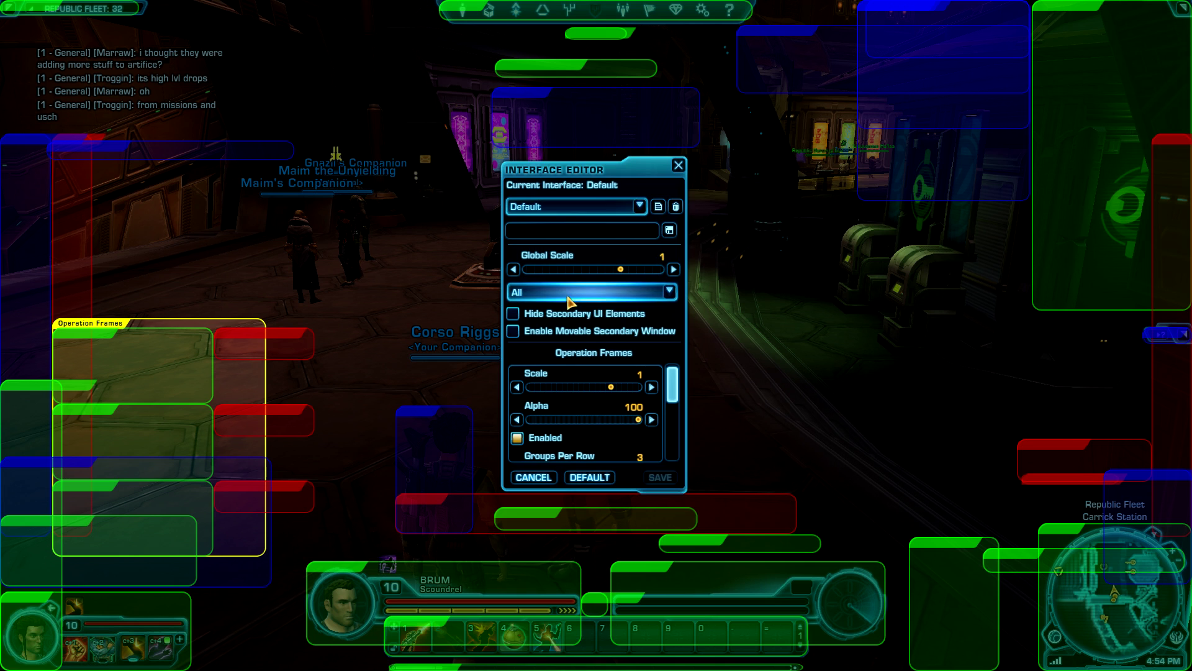
- Toggle Hide Secondary UI Elements on and off repeatedly to compare the displayed components, leaving it on
{"action": "left_click", "coordinate": [514, 314]}
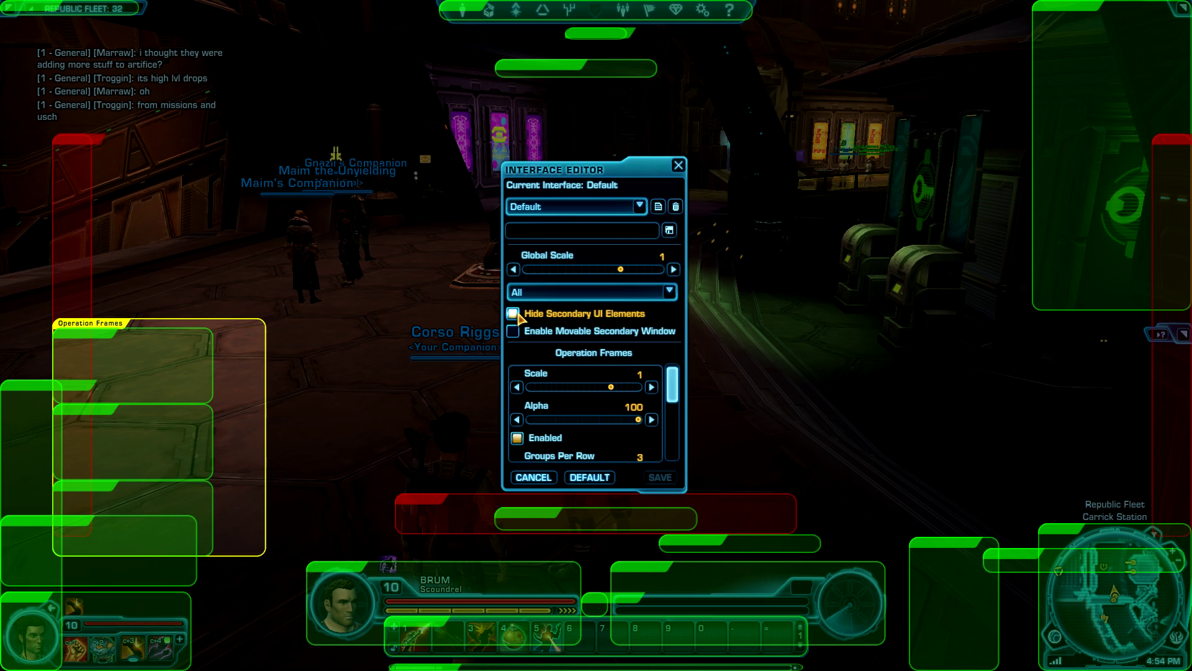
{"action": "left_click", "coordinate": [513, 314]}
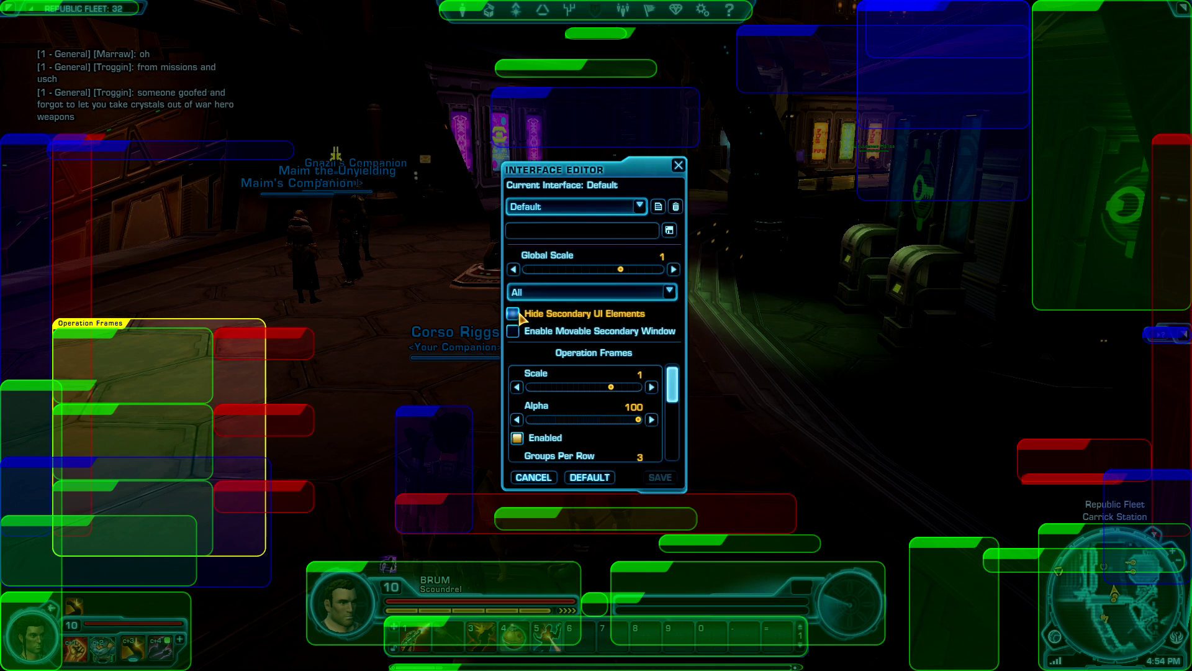
{"action": "left_click", "coordinate": [514, 314]}
{"action": "left_click", "coordinate": [514, 314]}
{"action": "left_click", "coordinate": [514, 313]}
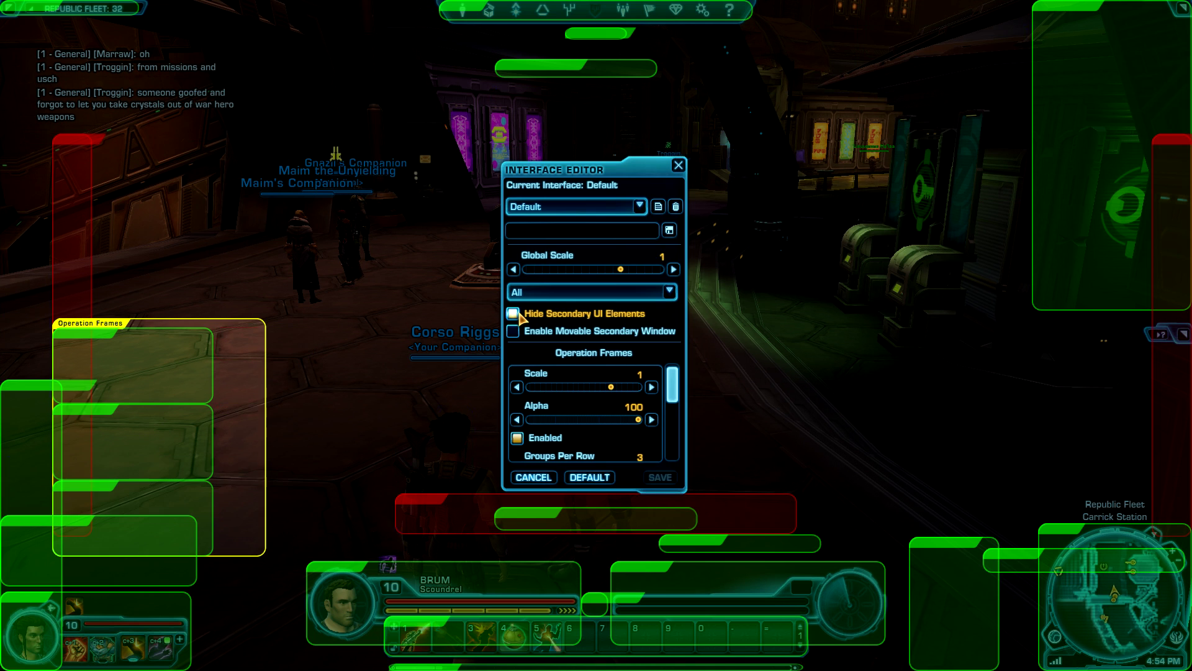
{"action": "left_click", "coordinate": [514, 313]}
{"action": "left_click", "coordinate": [513, 314]}
{"action": "left_click", "coordinate": [513, 313]}
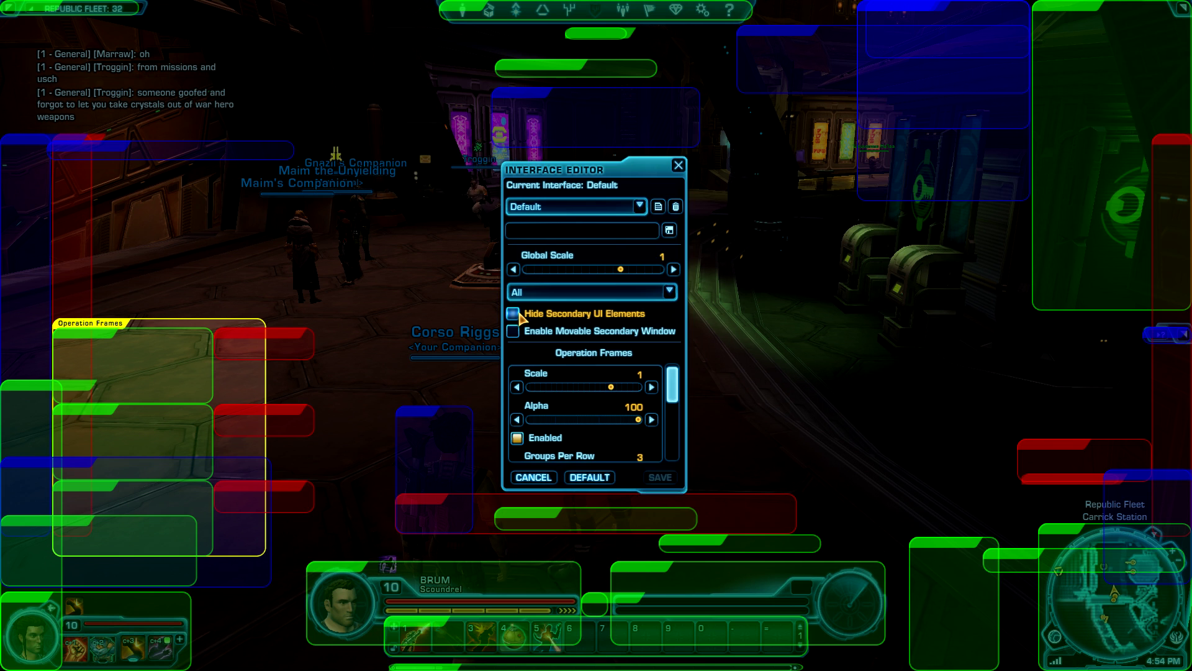
{"action": "left_click", "coordinate": [513, 313]}
{"action": "left_click", "coordinate": [514, 313]}
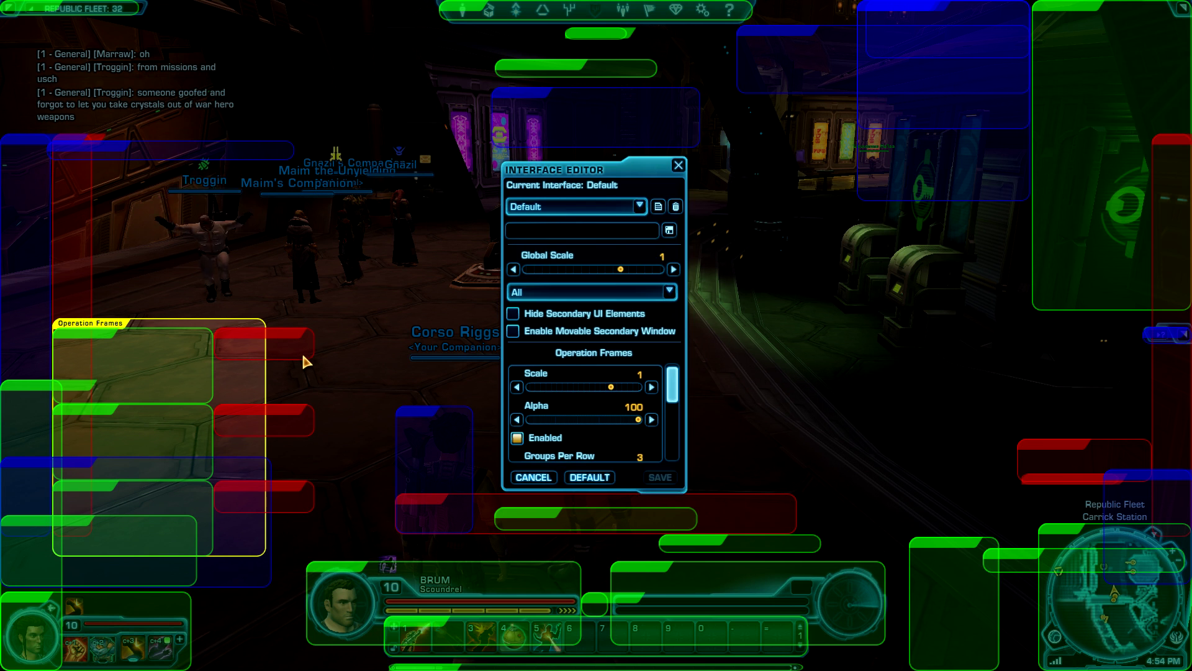
{"action": "left_click", "coordinate": [513, 314]}
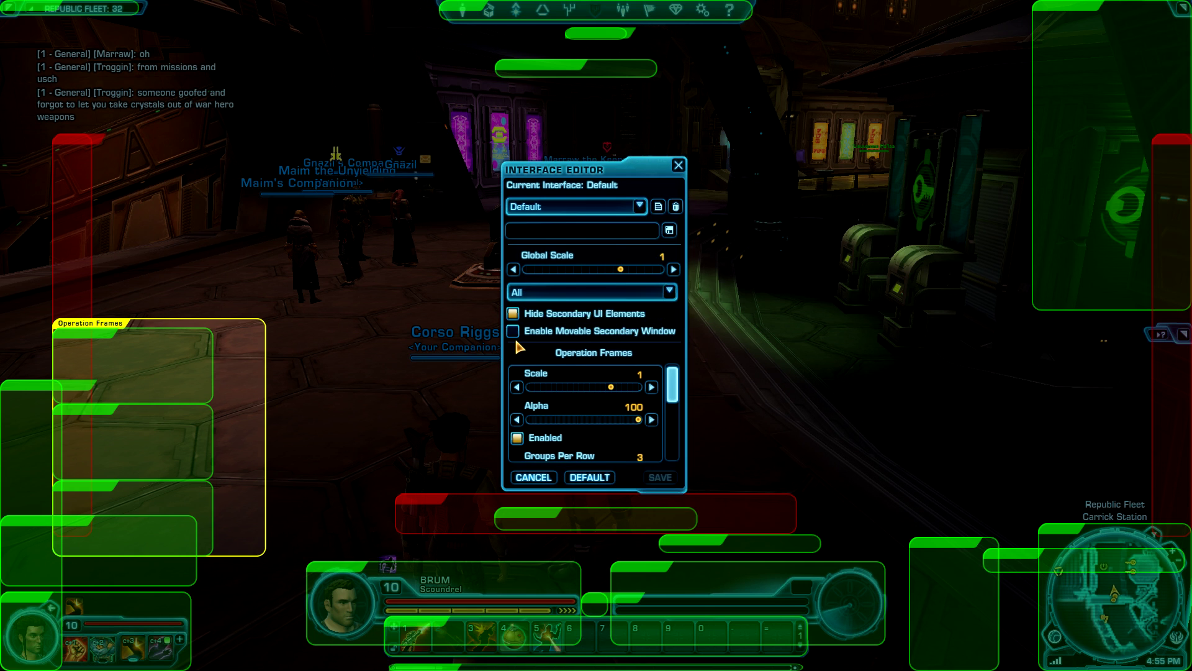
- Enable movable secondary windows and turn off hiding of secondary UI elements
{"action": "left_click", "coordinate": [514, 332]}
{"action": "left_click", "coordinate": [515, 333]}
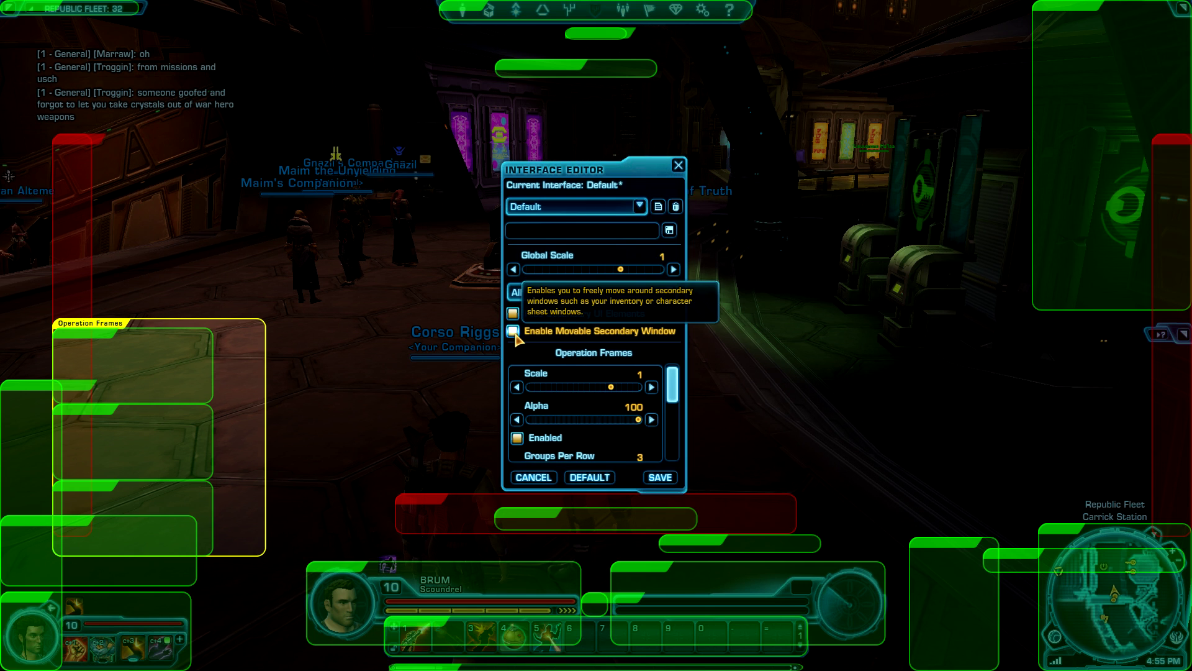
{"action": "left_click", "coordinate": [514, 316]}
{"action": "left_click", "coordinate": [517, 333]}
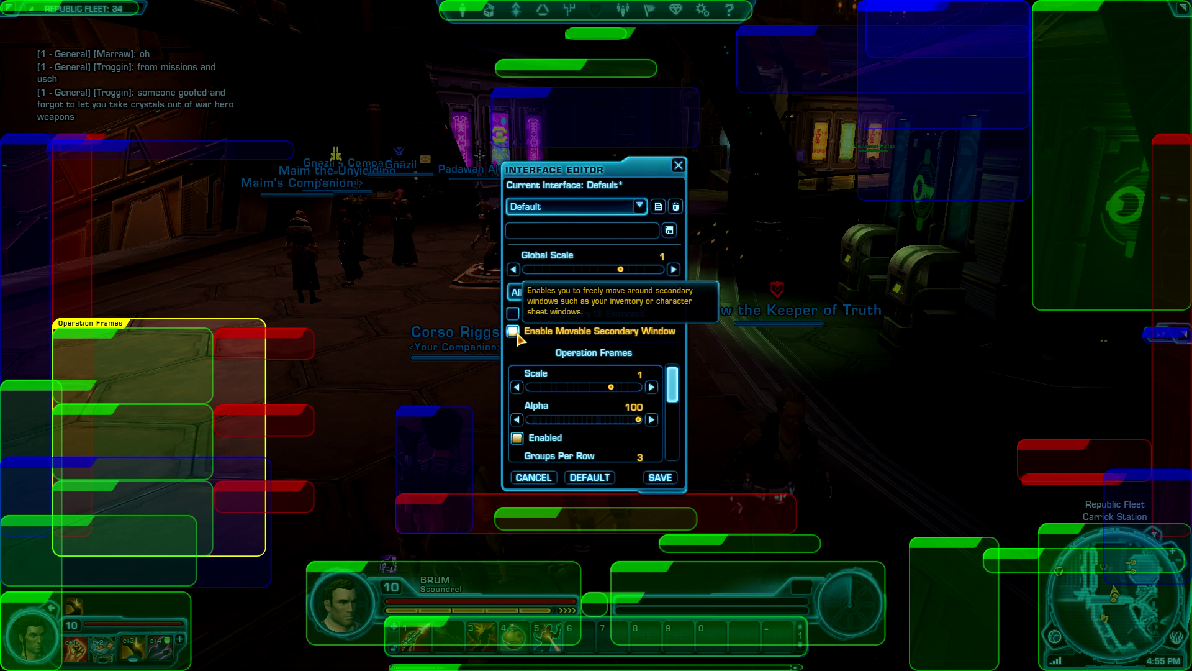
- Move the Interface Editor window aside and move the Holocom component up over the companion's name label, keeping movable secondary windows enabled
{"action": "left_click_drag", "start_coordinate": [532, 313], "coordinate": [717, 285]}
{"action": "left_click_drag", "start_coordinate": [442, 434], "coordinate": [438, 290]}
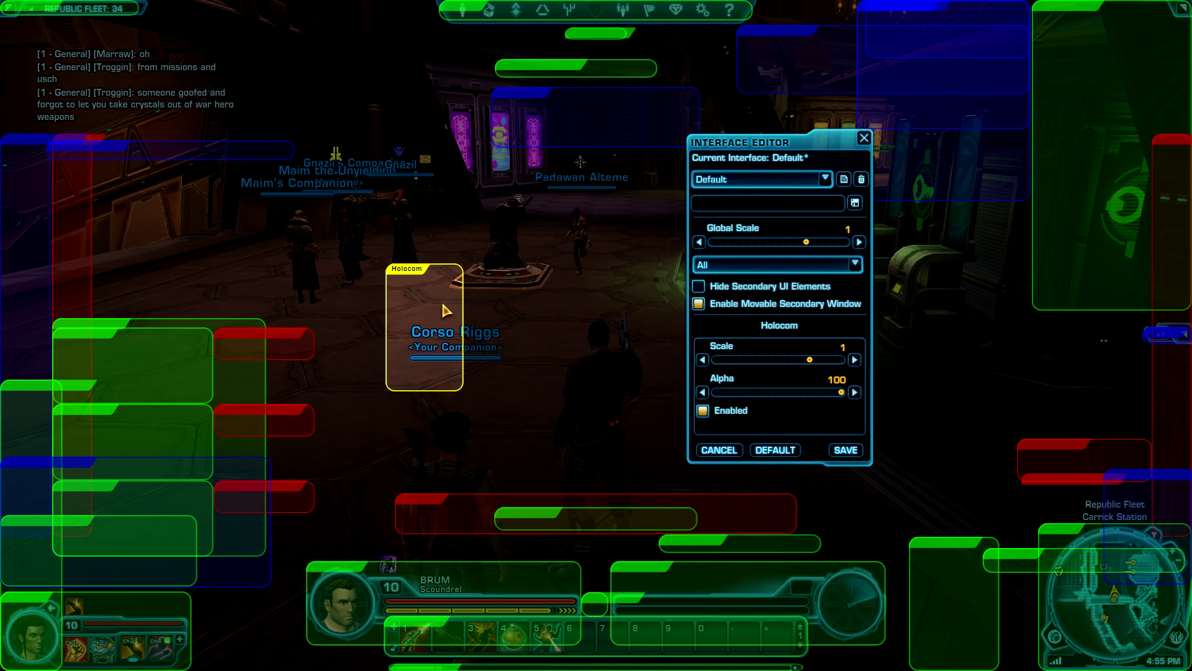
{"action": "left_click", "coordinate": [699, 303]}
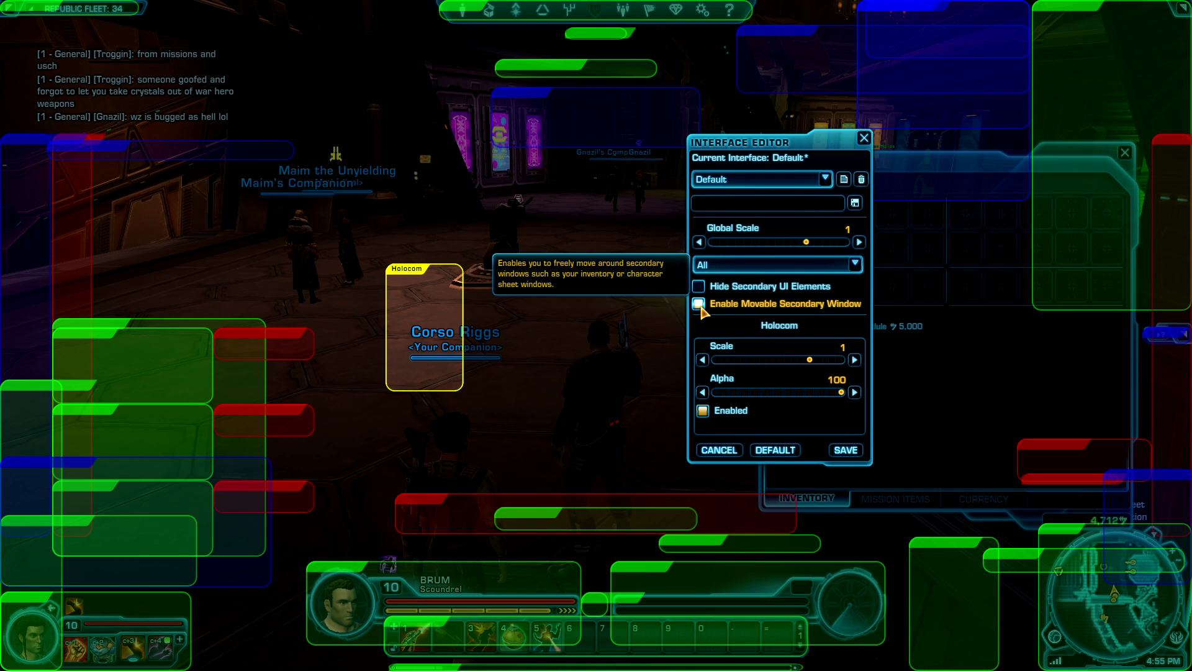
- Move the editor window clear of the open inventory and switch Enable Movable Secondary Window off and on again
{"action": "left_click_drag", "start_coordinate": [824, 147], "coordinate": [554, 157]}
{"action": "left_click", "coordinate": [735, 206]}
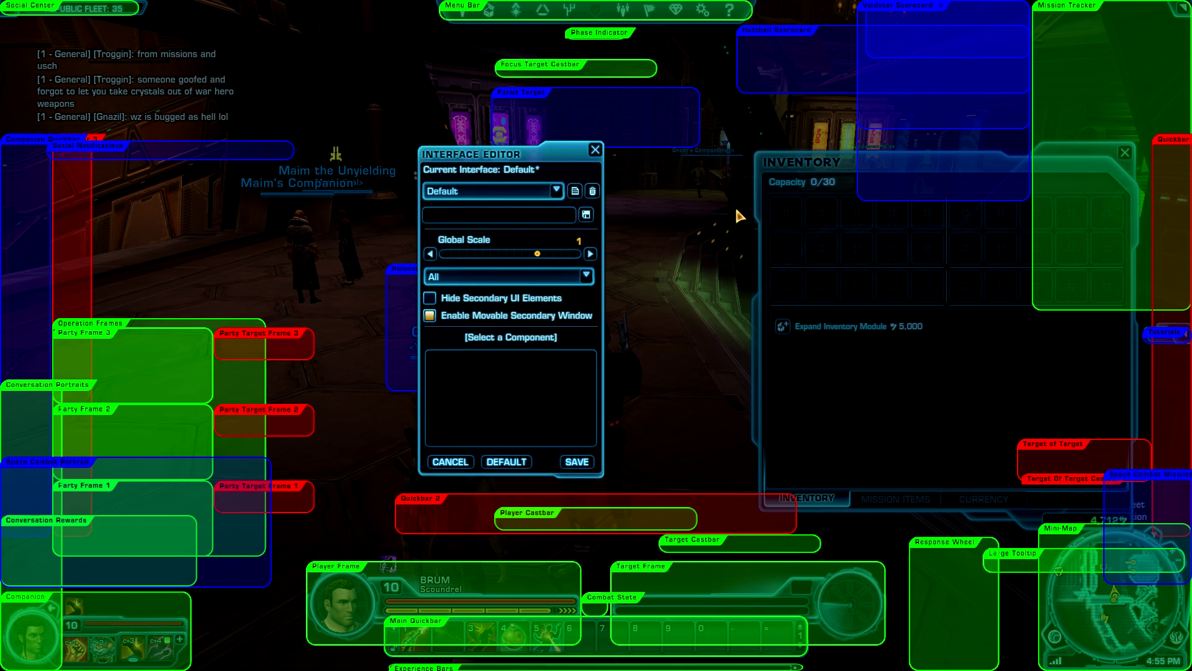
{"action": "left_click", "coordinate": [431, 316]}
{"action": "left_click", "coordinate": [433, 317]}
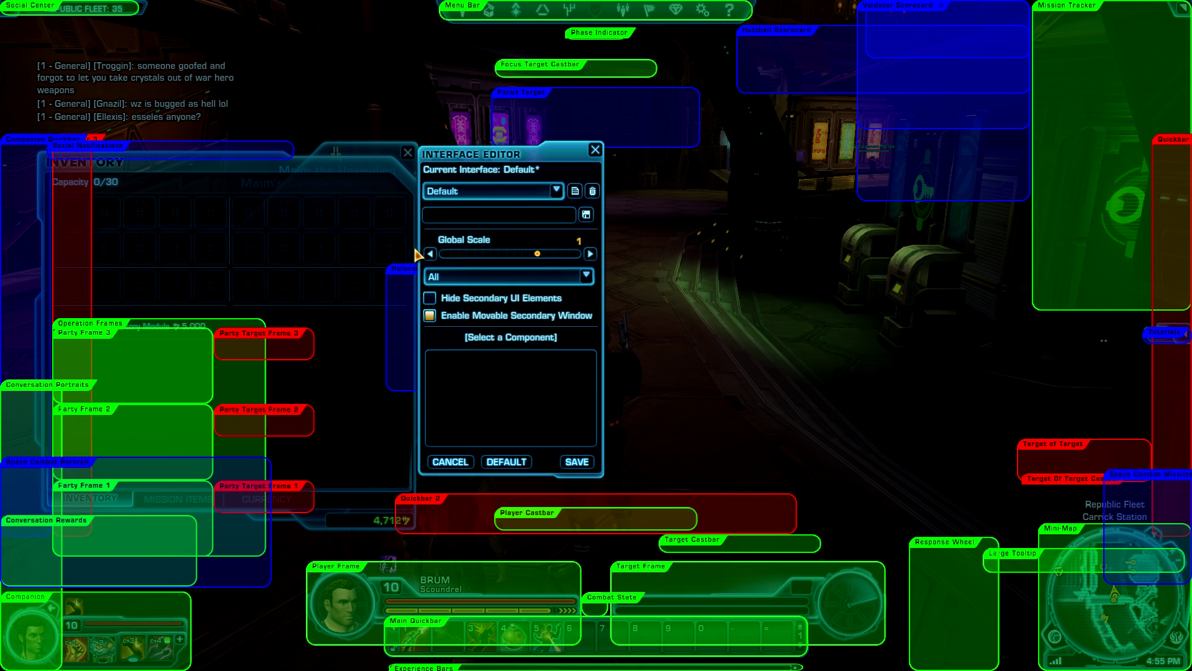
- Save the interface changes and close the editor, and move the Inventory window to the right half of the screen
{"action": "left_click", "coordinate": [576, 462]}
{"action": "left_click", "coordinate": [595, 150]}
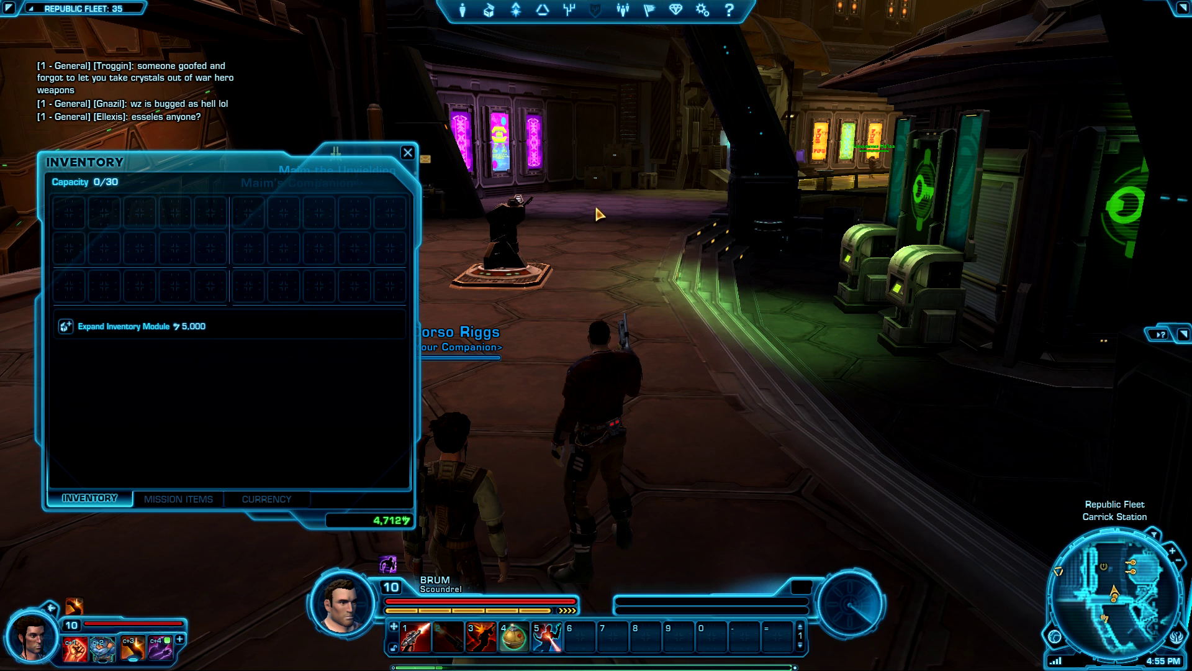
{"action": "left_click_drag", "start_coordinate": [400, 162], "coordinate": [953, 143]}
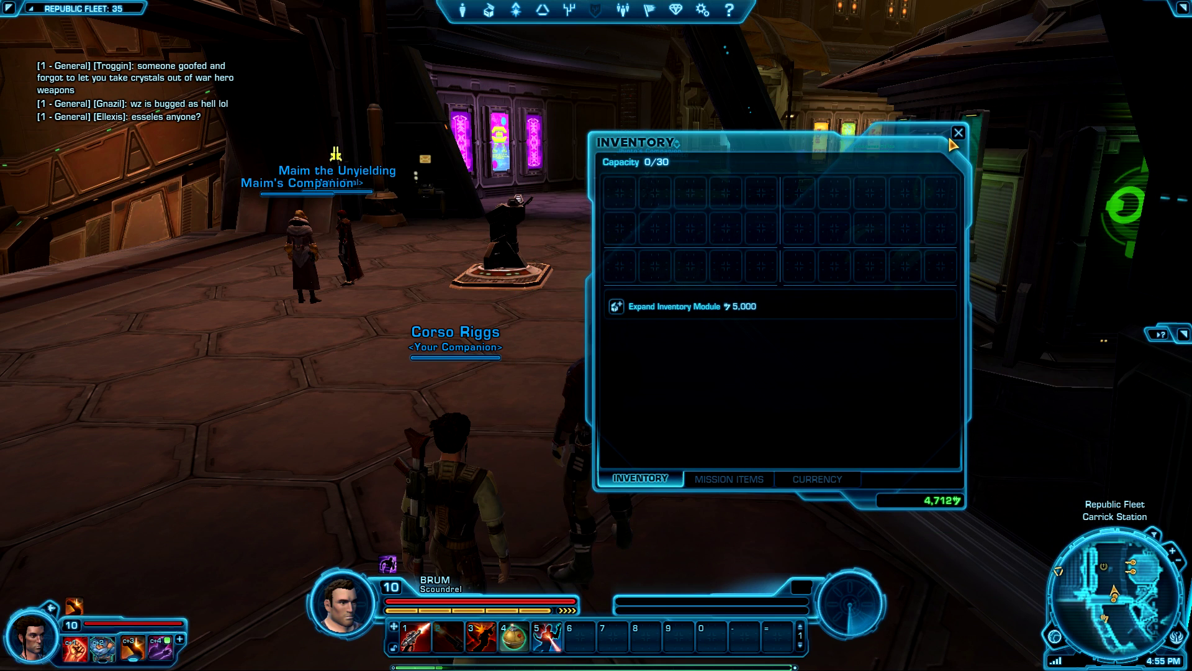
- Turn off movable secondary windows in the Interface Editor, close it, and open the inventory to check where its window appears
{"action": "key", "text": "Escape"}
{"action": "key", "text": "Escape"}
{"action": "left_click", "coordinate": [623, 364]}
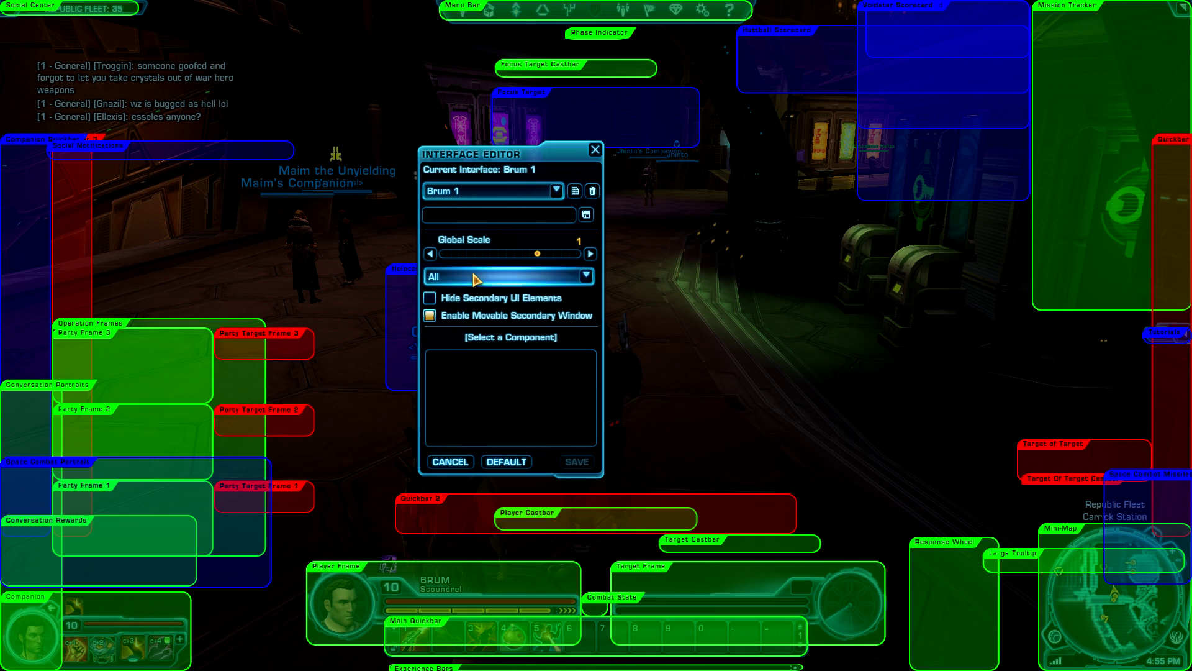
{"action": "left_click", "coordinate": [596, 150]}
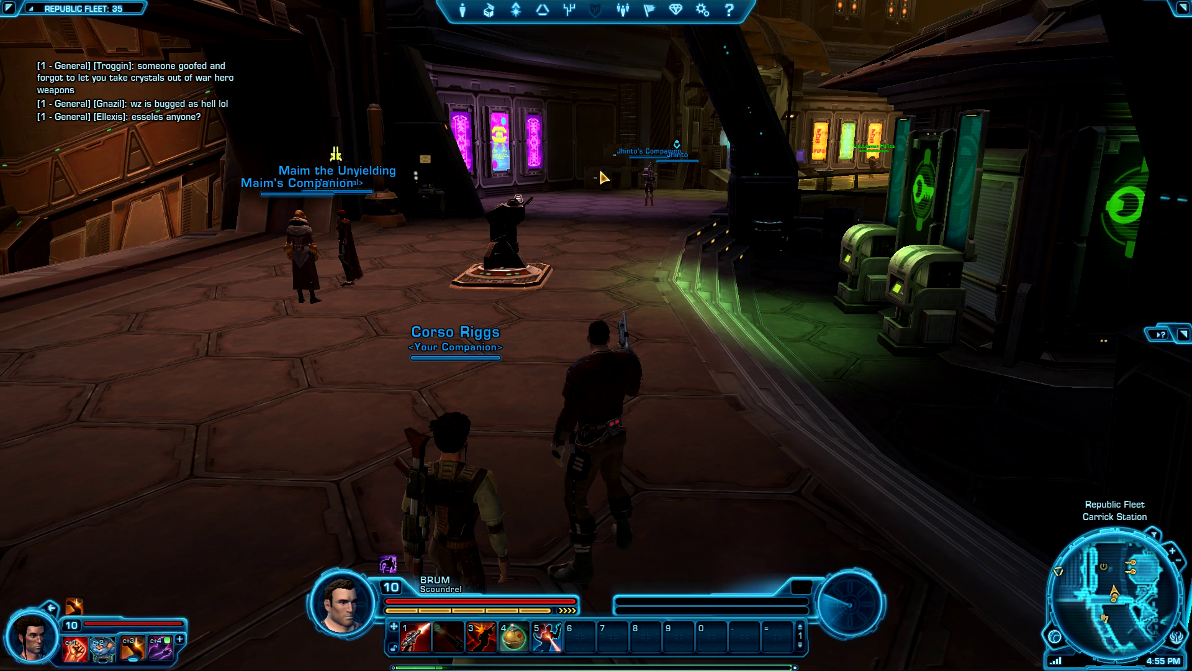
{"action": "key", "text": "i"}
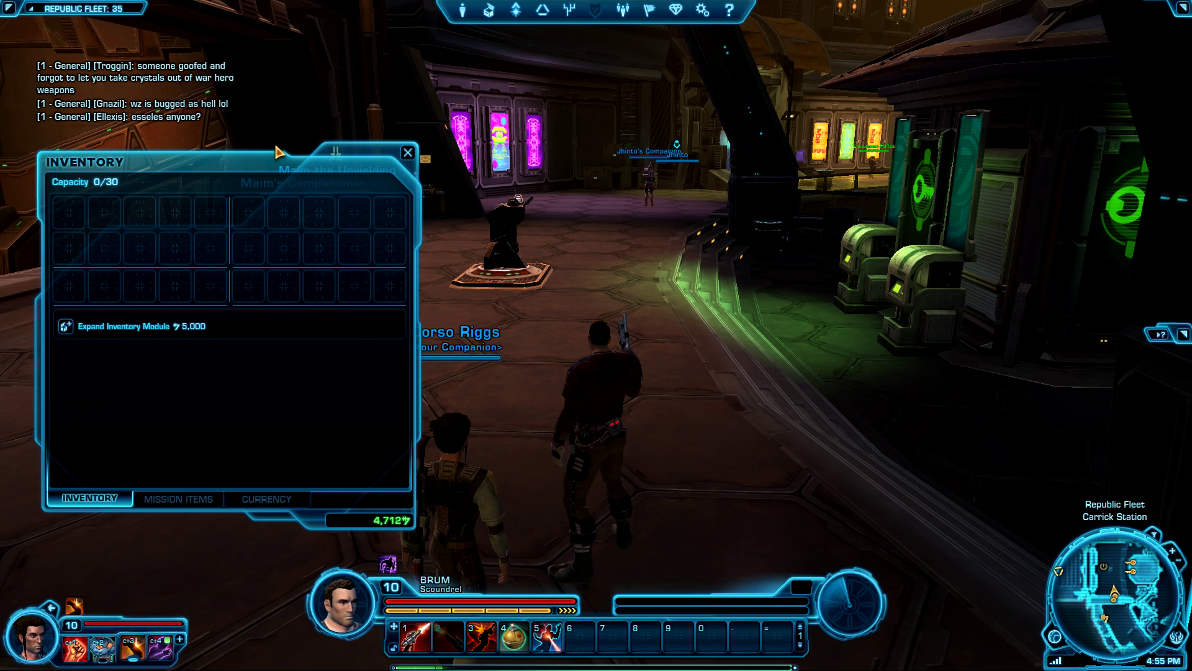
{"action": "key", "text": "Escape"}
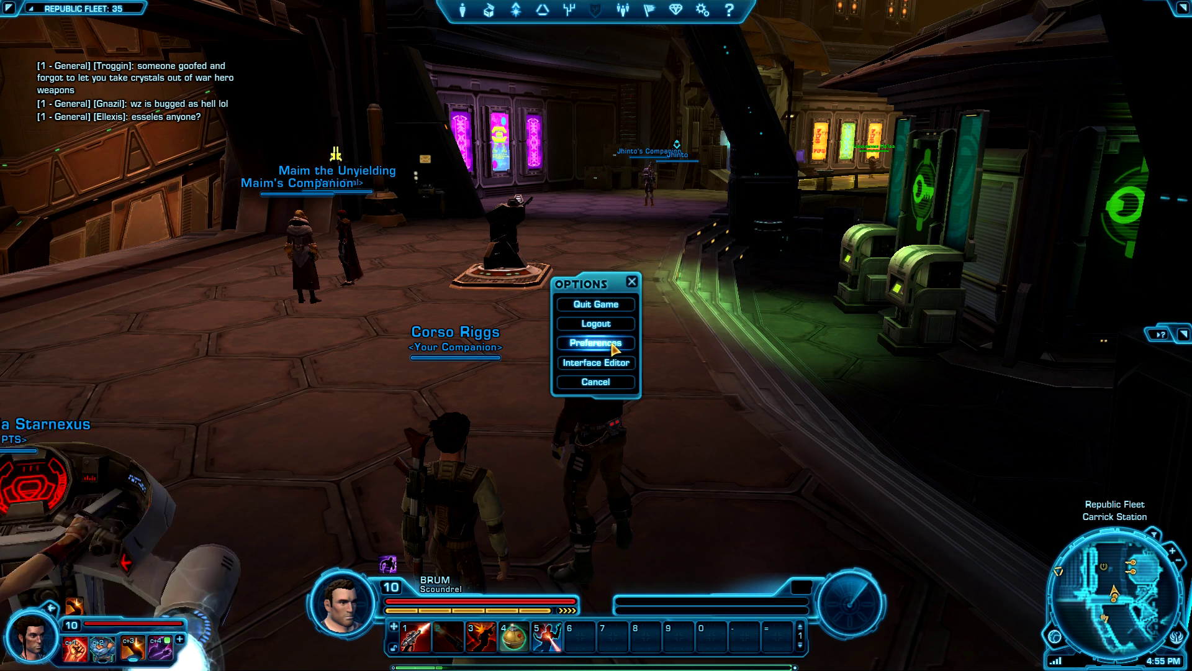
- Reopen the Interface Editor and delete the saved Brum 1 interface
{"action": "left_click", "coordinate": [598, 362]}
{"action": "left_click_drag", "start_coordinate": [509, 163], "coordinate": [538, 161]}
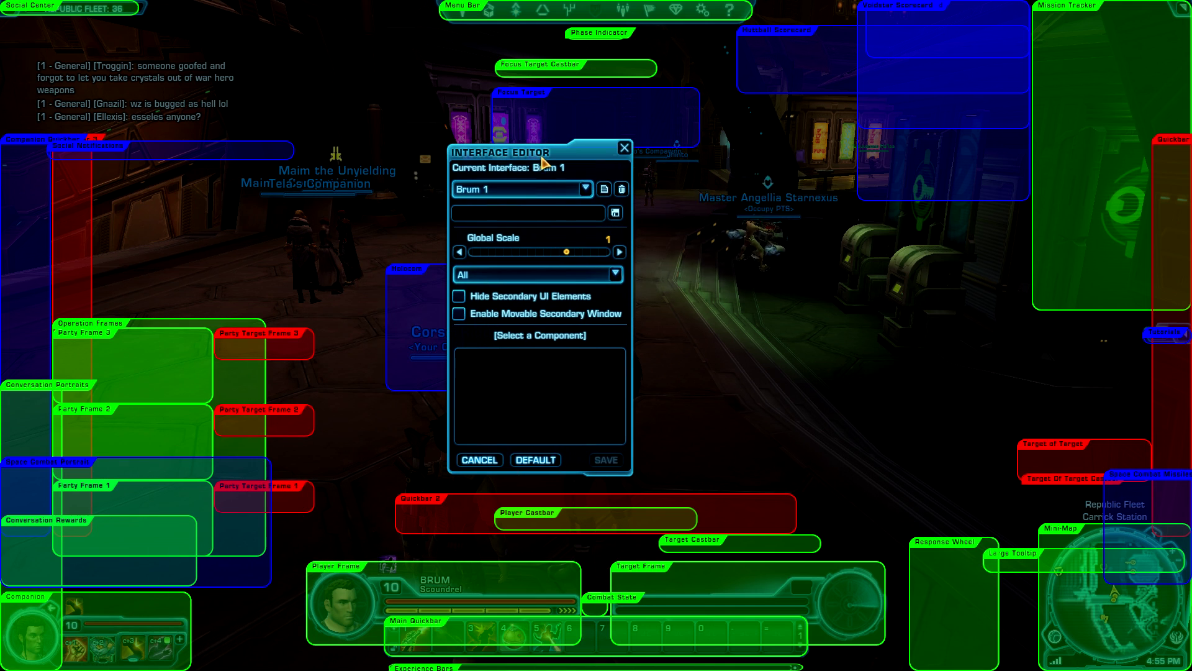
{"action": "left_click", "coordinate": [548, 189]}
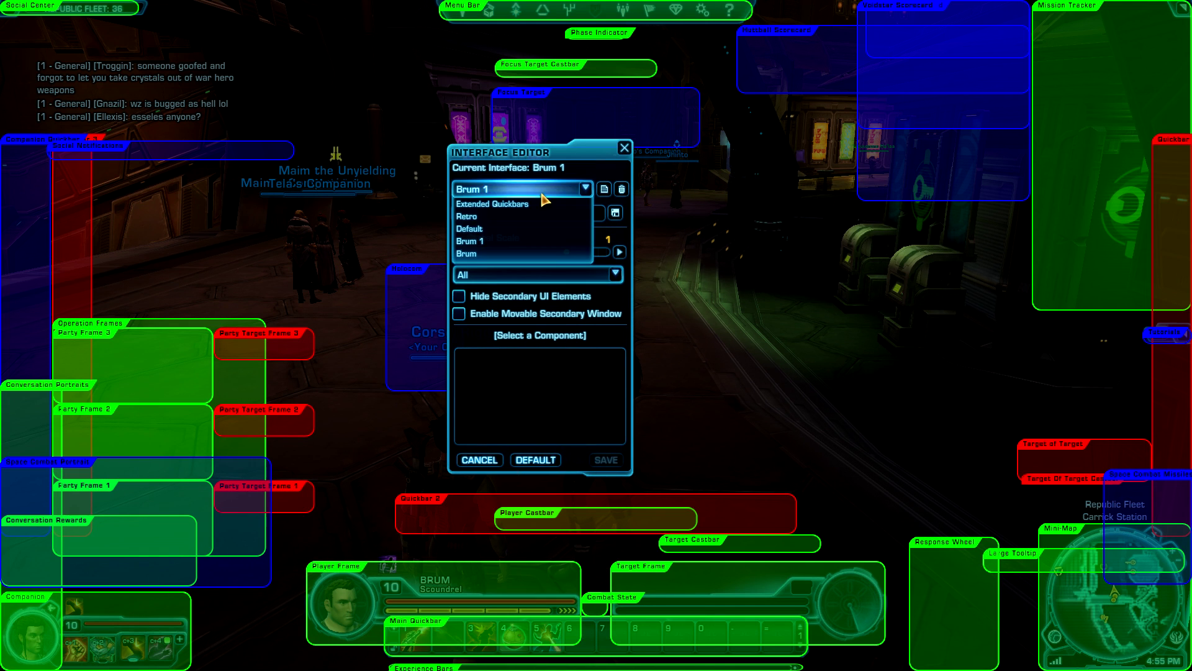
{"action": "left_click", "coordinate": [482, 244]}
{"action": "left_click", "coordinate": [622, 188]}
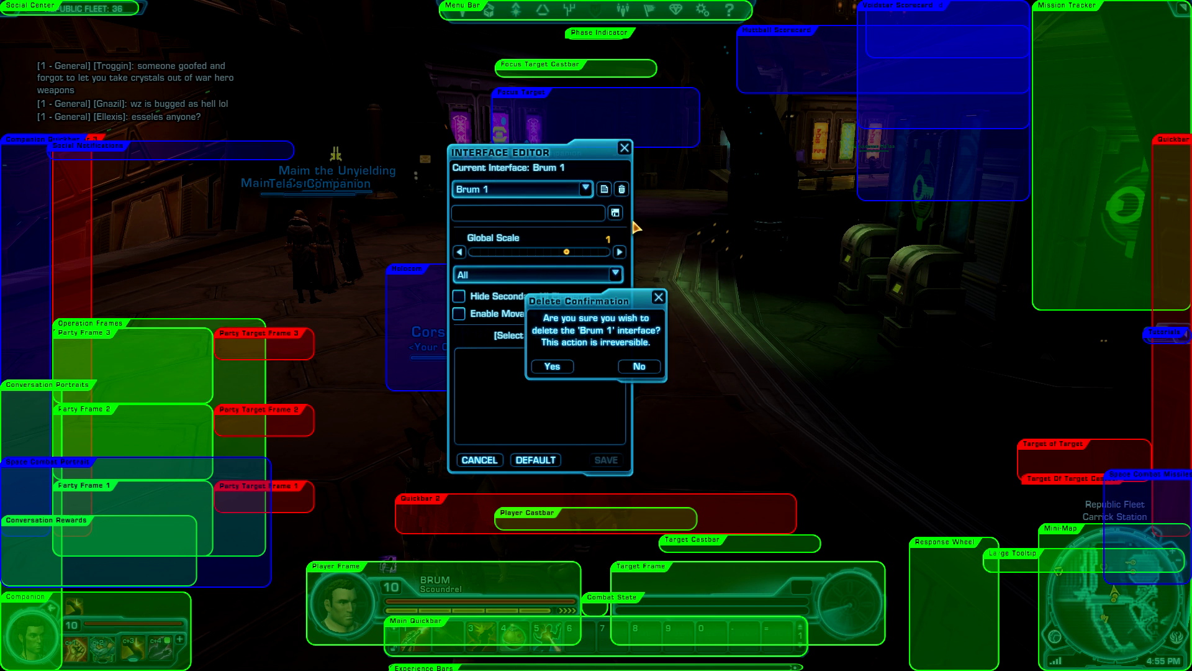
{"action": "left_click", "coordinate": [550, 366]}
- Load the Default interface preset and move the editor window aside, clear of the companion's name label
{"action": "left_click", "coordinate": [546, 189]}
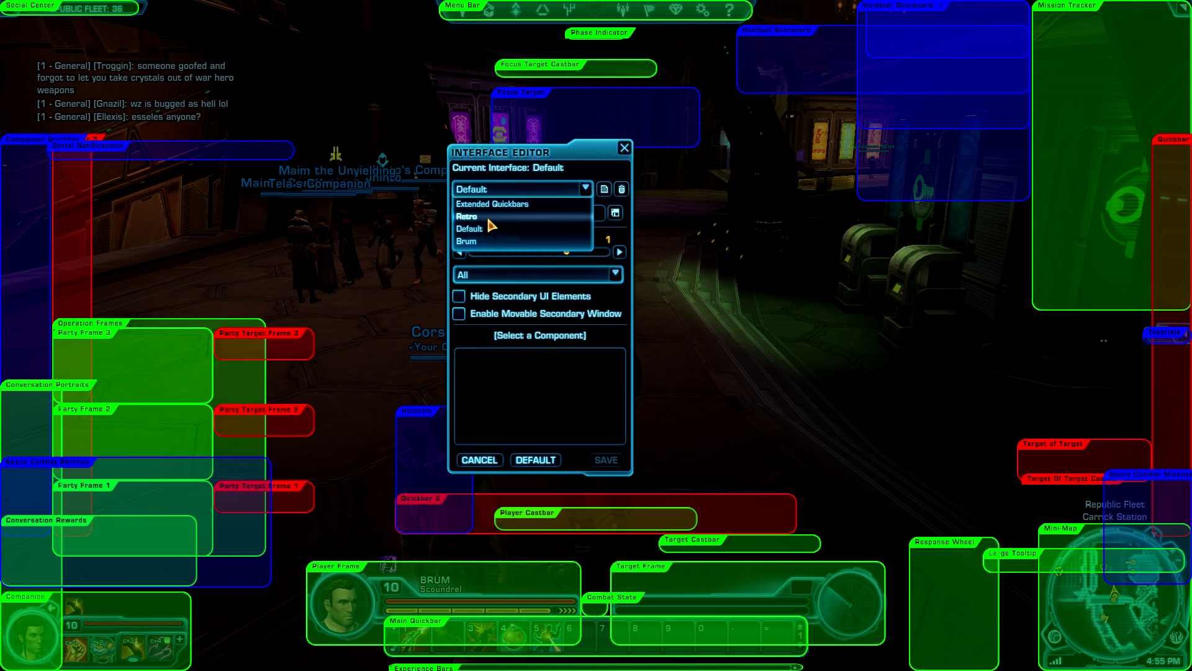
{"action": "left_click", "coordinate": [481, 229]}
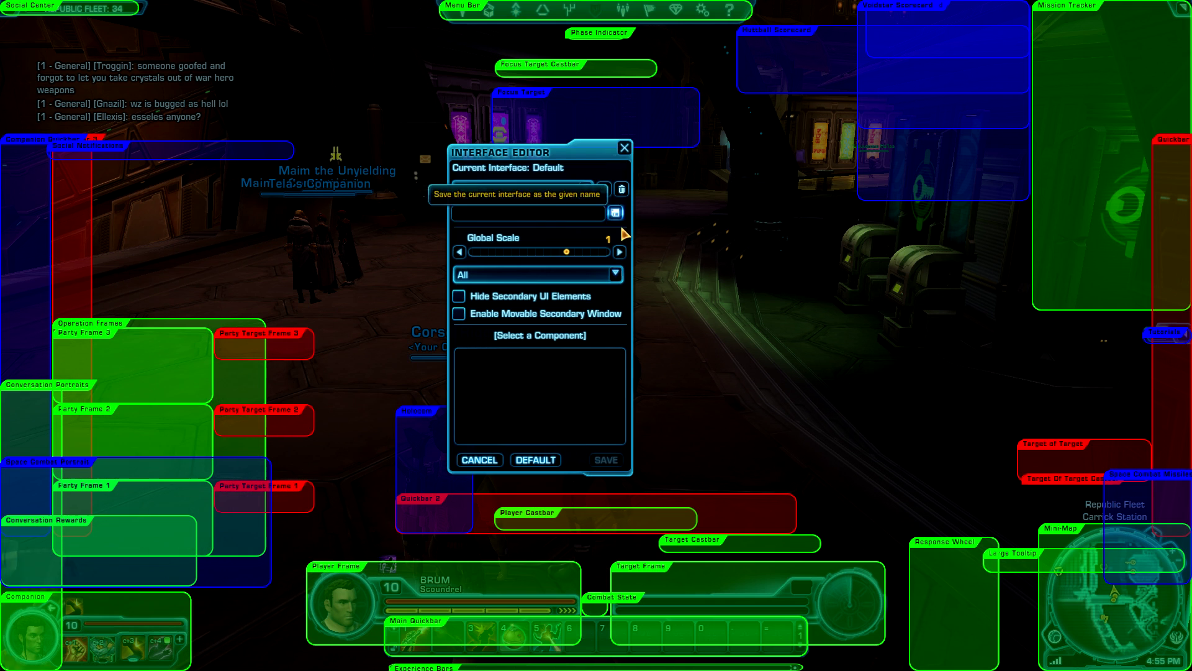
{"action": "left_click_drag", "start_coordinate": [552, 152], "coordinate": [701, 120]}
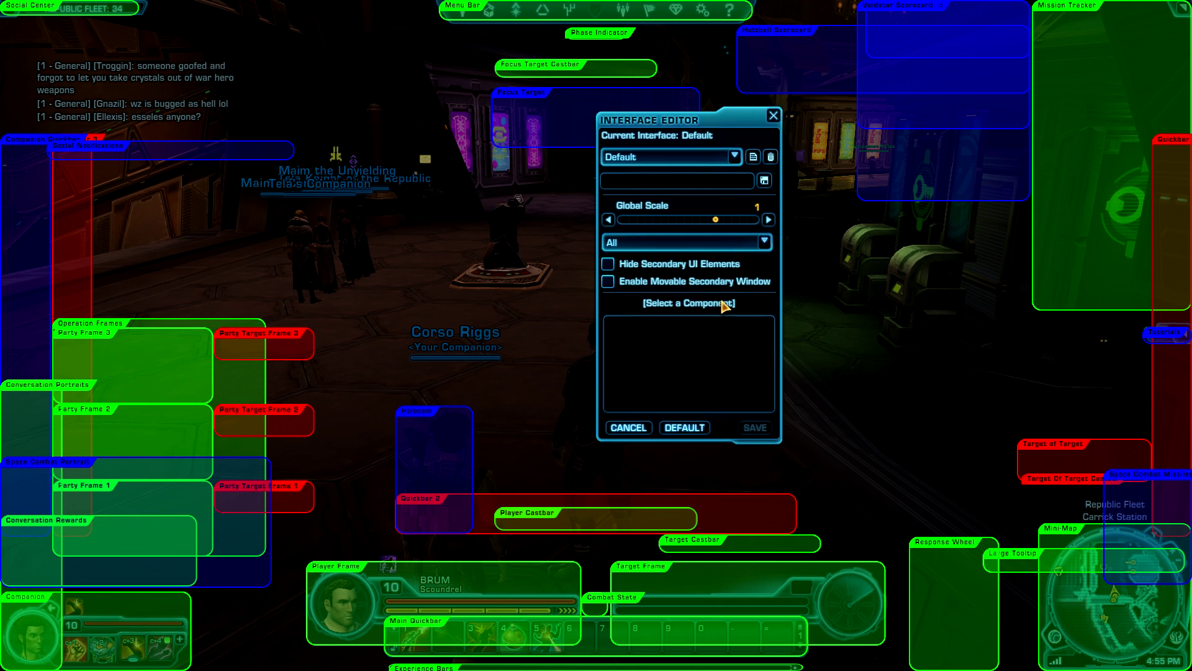
- Move the Player Frame up above the companion's name label, reduce its scale, and set its alpha to 93%
{"action": "left_click_drag", "start_coordinate": [357, 604], "coordinate": [328, 265]}
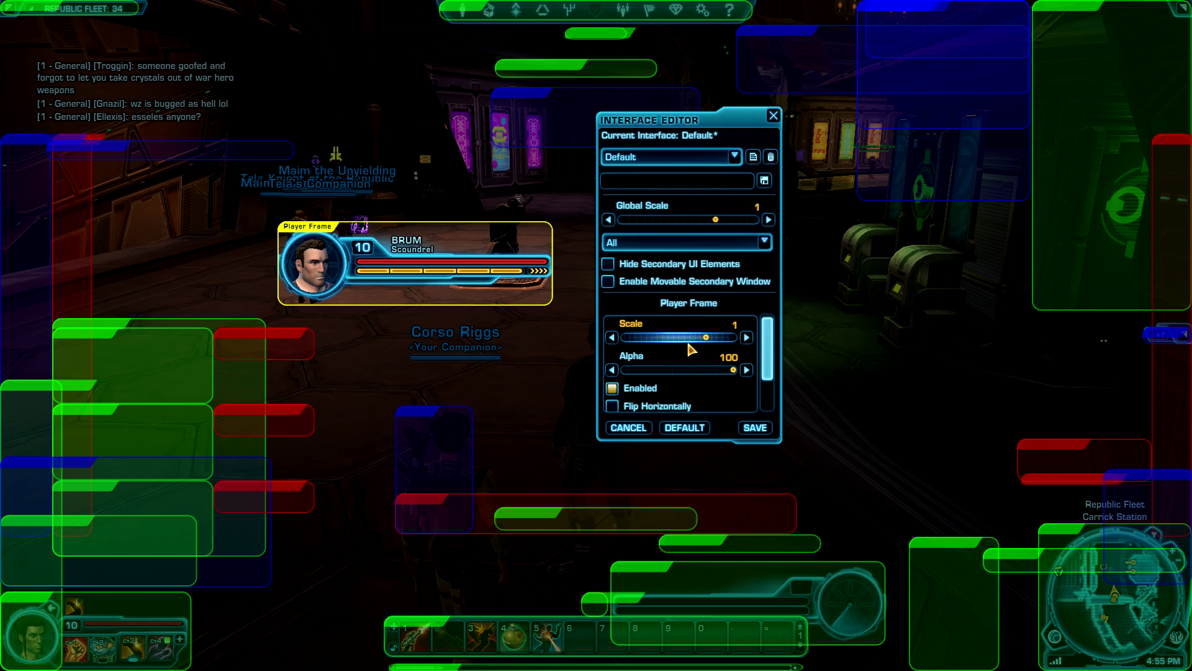
{"action": "left_click_drag", "start_coordinate": [706, 338], "coordinate": [685, 341]}
{"action": "left_click_drag", "start_coordinate": [734, 373], "coordinate": [766, 369]}
{"action": "left_click", "coordinate": [612, 371]}
{"action": "left_click", "coordinate": [611, 371]}
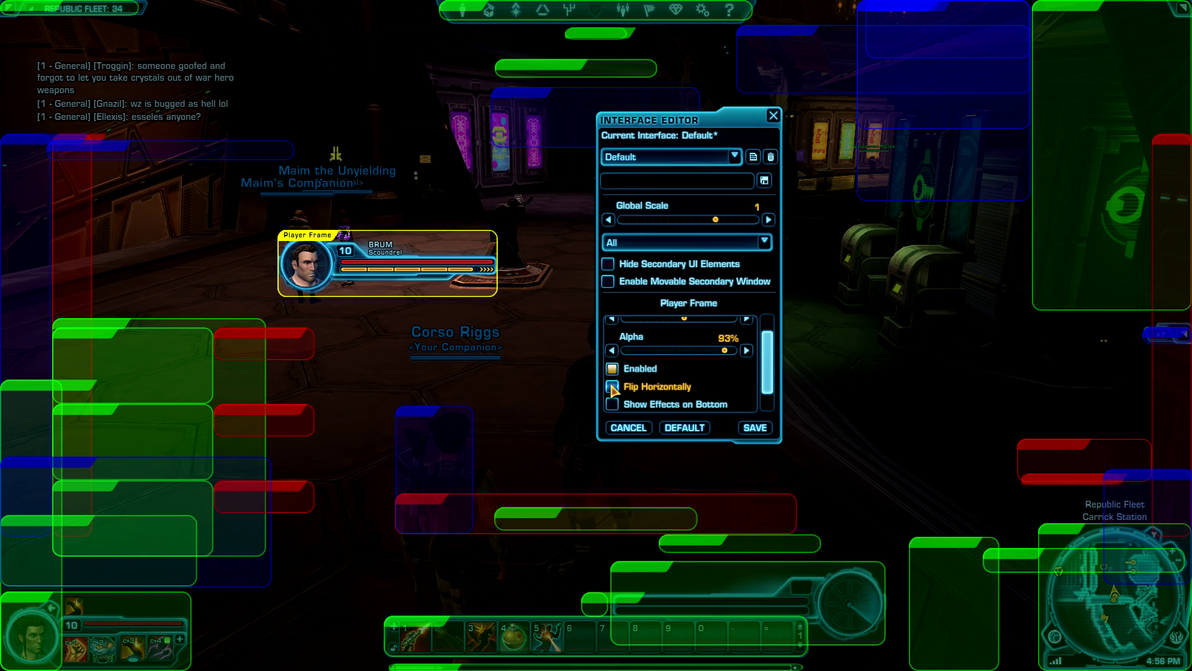
- Turn on Show Effects on Bottom and Show Information Text for the Player Frame, and switch Flip Horizontally on and off again
{"action": "left_click", "coordinate": [612, 387]}
{"action": "left_click", "coordinate": [612, 404]}
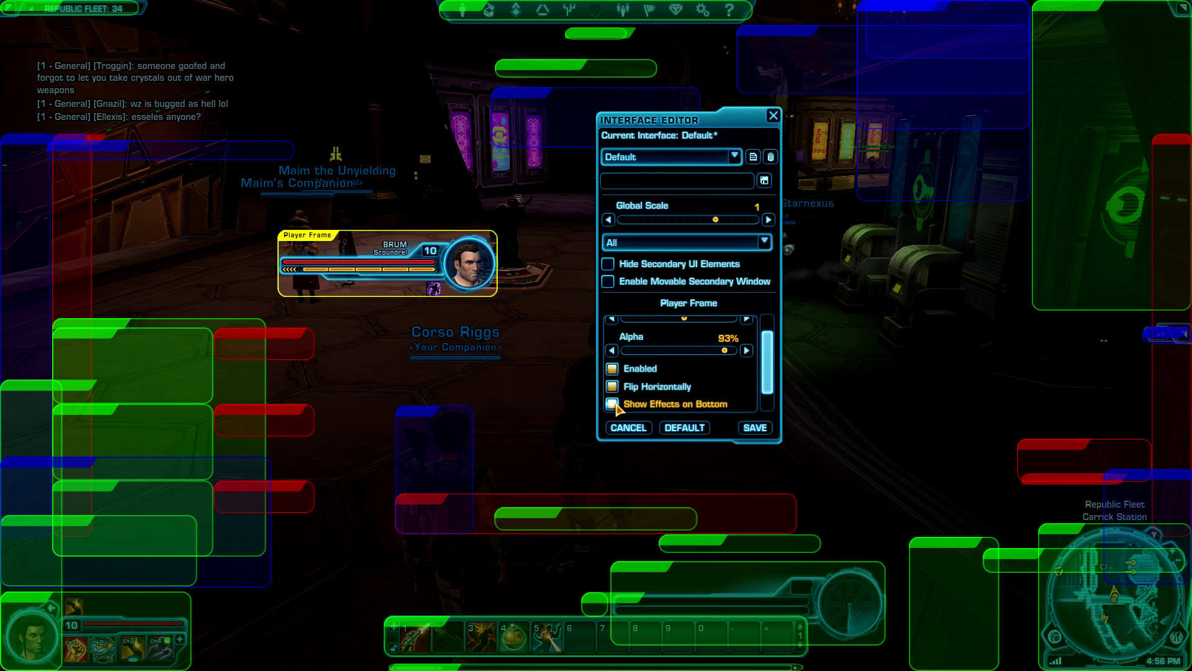
{"action": "scroll", "coordinate": [621, 384], "scroll_direction": "down", "scroll_amount": 1}
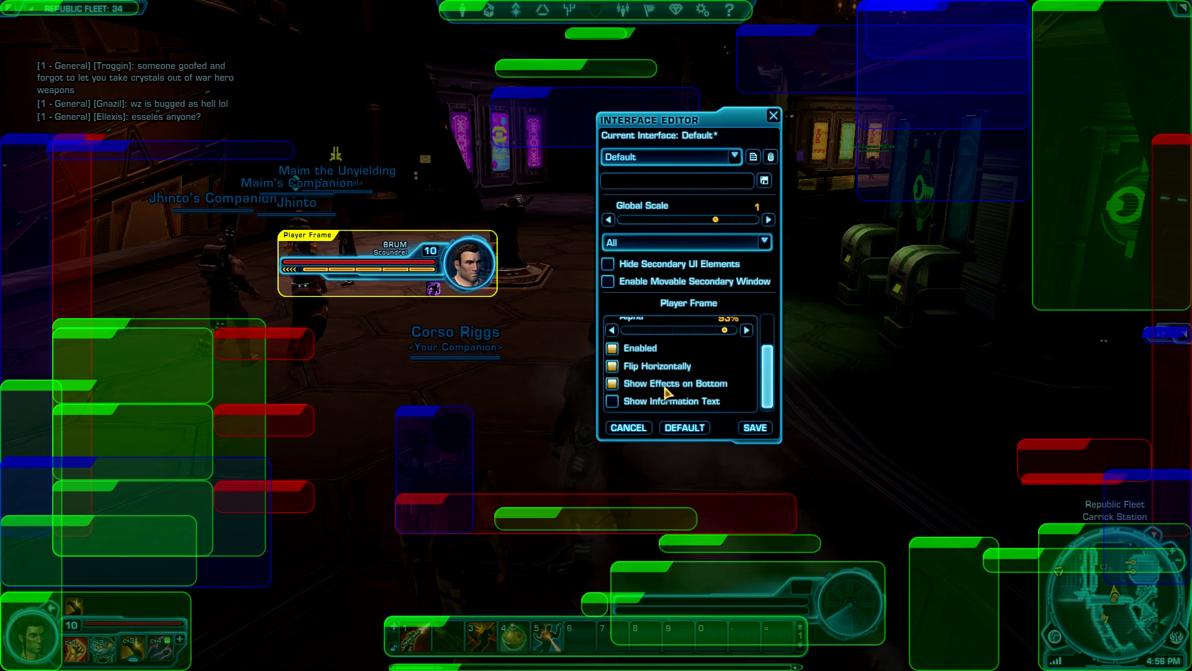
{"action": "left_click", "coordinate": [612, 401]}
{"action": "left_click", "coordinate": [612, 383]}
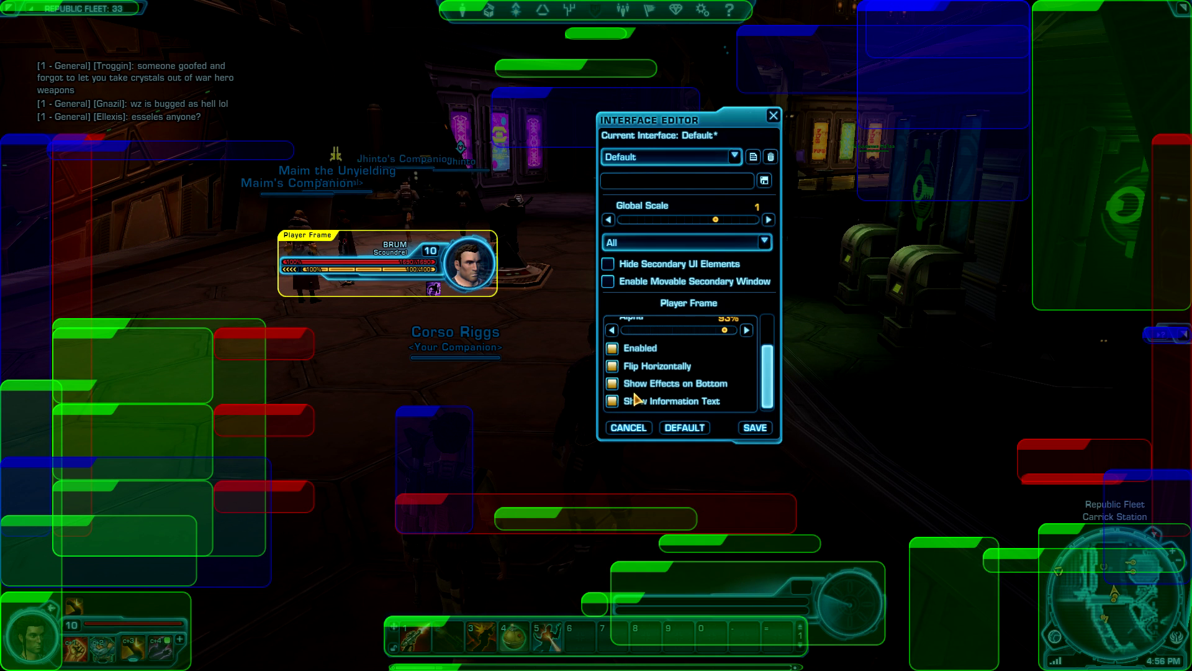
{"action": "left_click", "coordinate": [613, 383]}
{"action": "left_click", "coordinate": [612, 366]}
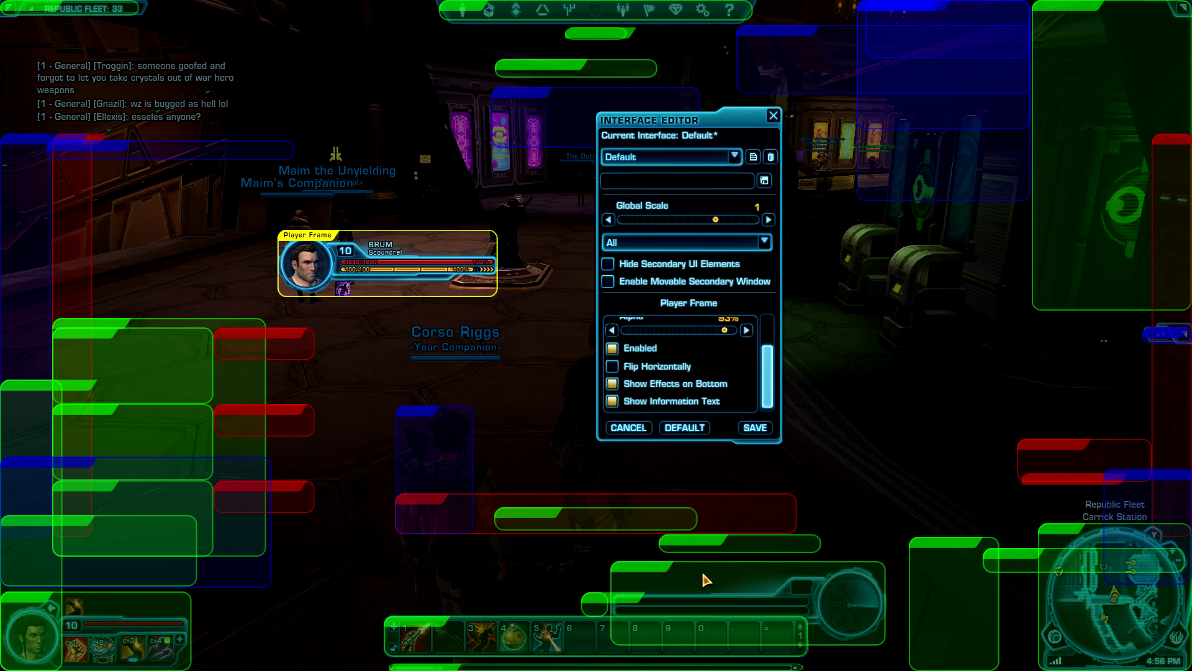
- Move the Target Frame up so it overlaps the lower part of the Player Frame and set its scale to 0.8
{"action": "left_click_drag", "start_coordinate": [732, 578], "coordinate": [434, 320]}
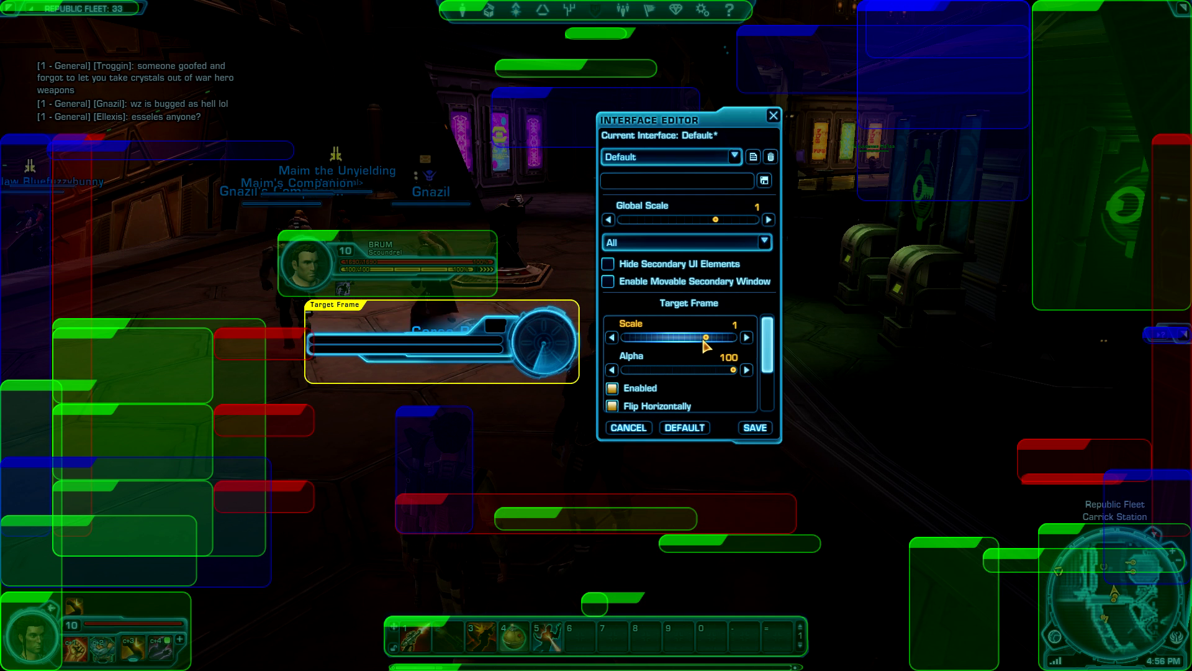
{"action": "left_click_drag", "start_coordinate": [705, 339], "coordinate": [683, 339]}
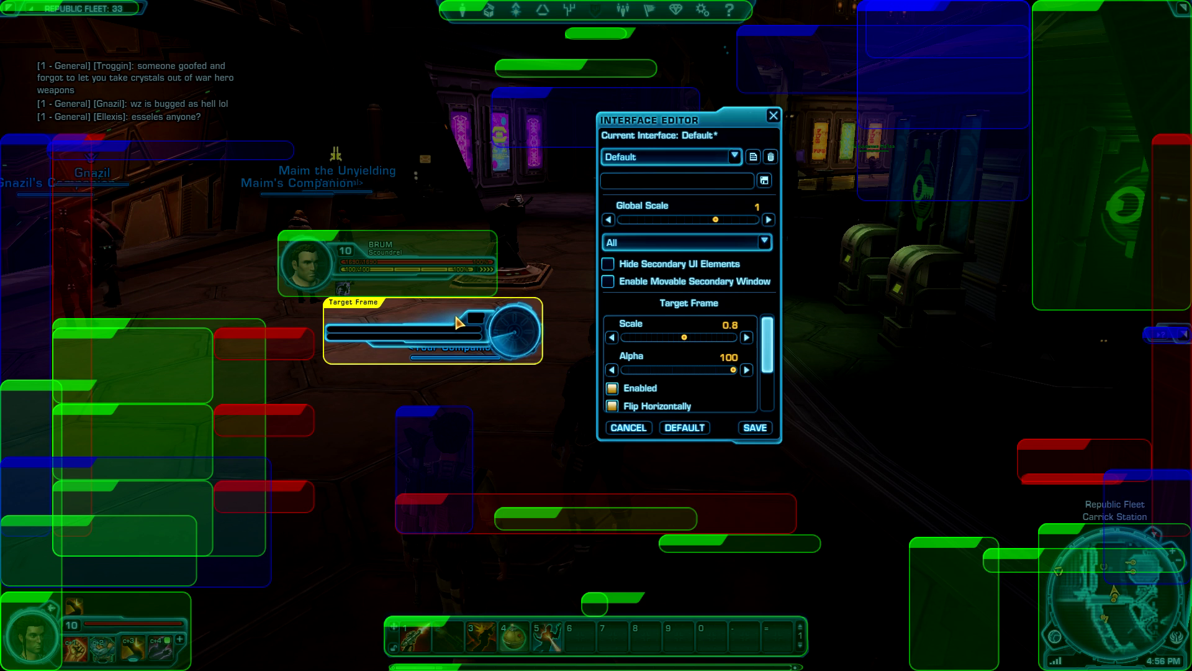
{"action": "left_click_drag", "start_coordinate": [526, 338], "coordinate": [530, 311]}
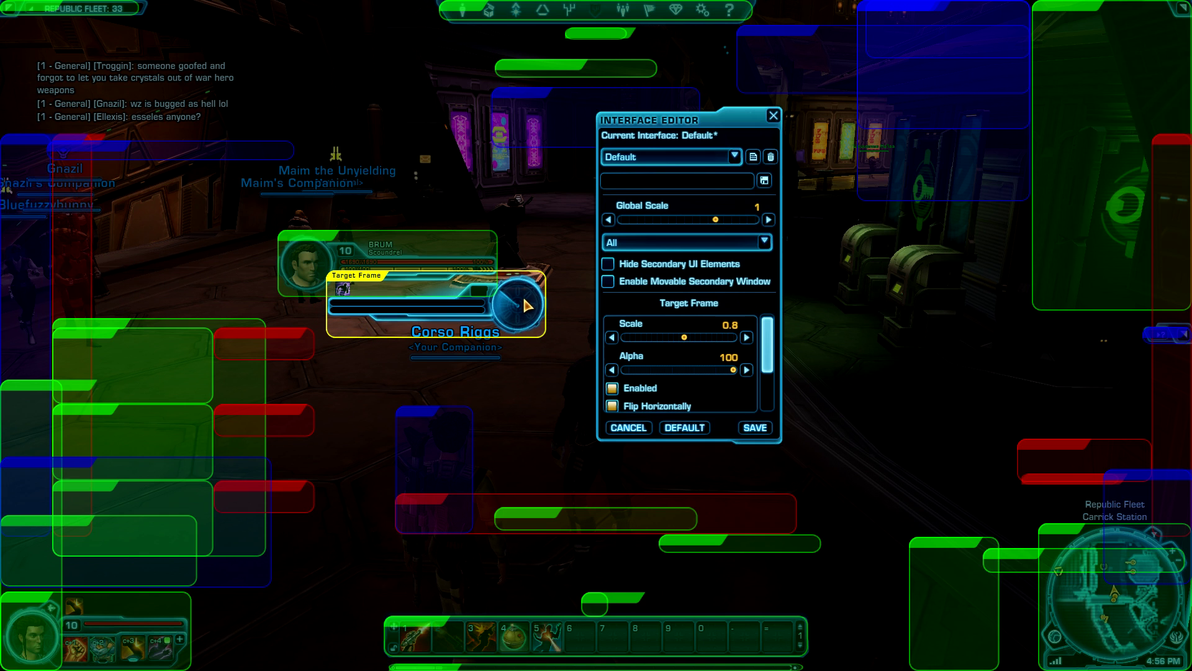
- Switch the Target Frame's Enabled and Flip Horizontally options off and on again, and turn off Display With No Target
{"action": "left_click_drag", "start_coordinate": [767, 352], "coordinate": [767, 388]}
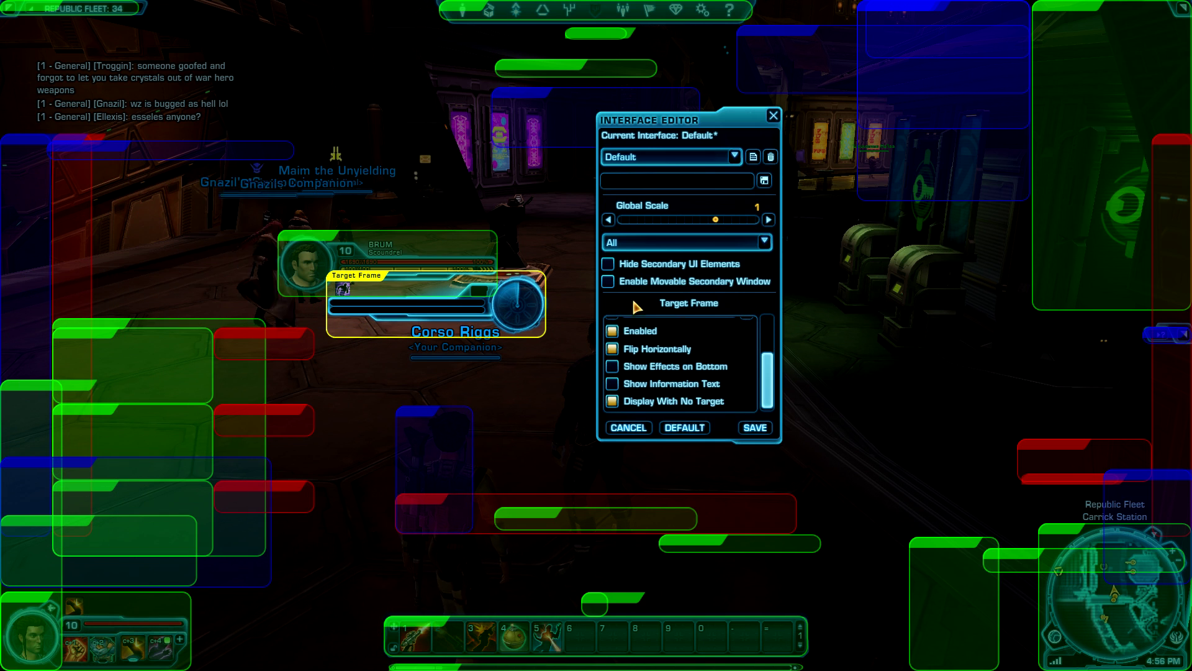
{"action": "left_click", "coordinate": [614, 331]}
{"action": "left_click", "coordinate": [614, 331]}
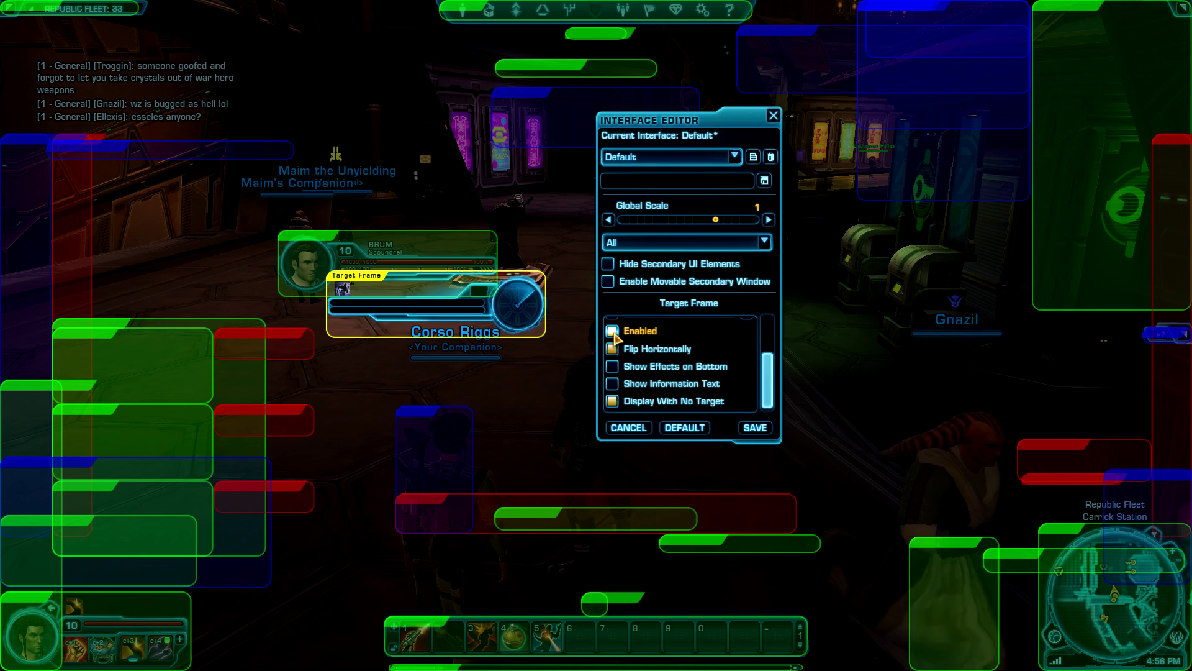
{"action": "left_click", "coordinate": [612, 349]}
{"action": "left_click", "coordinate": [612, 349]}
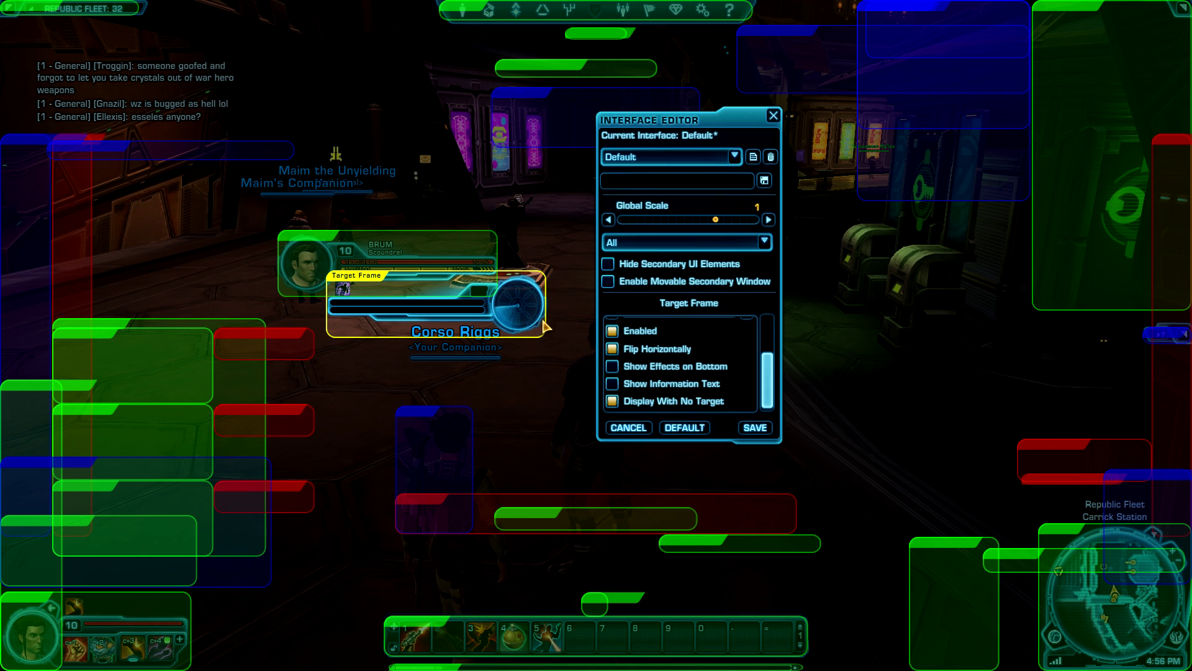
{"action": "left_click", "coordinate": [613, 401]}
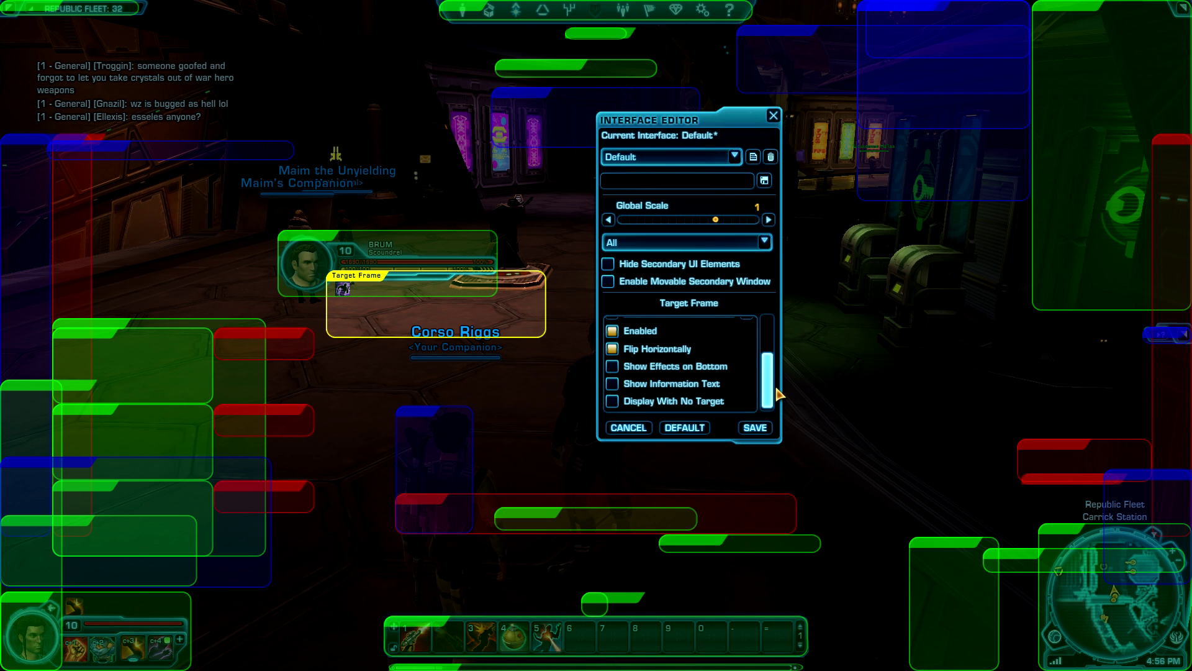
- Move the Main Quickbar slightly upward and set its scale to 0.95
{"action": "left_click", "coordinate": [580, 640]}
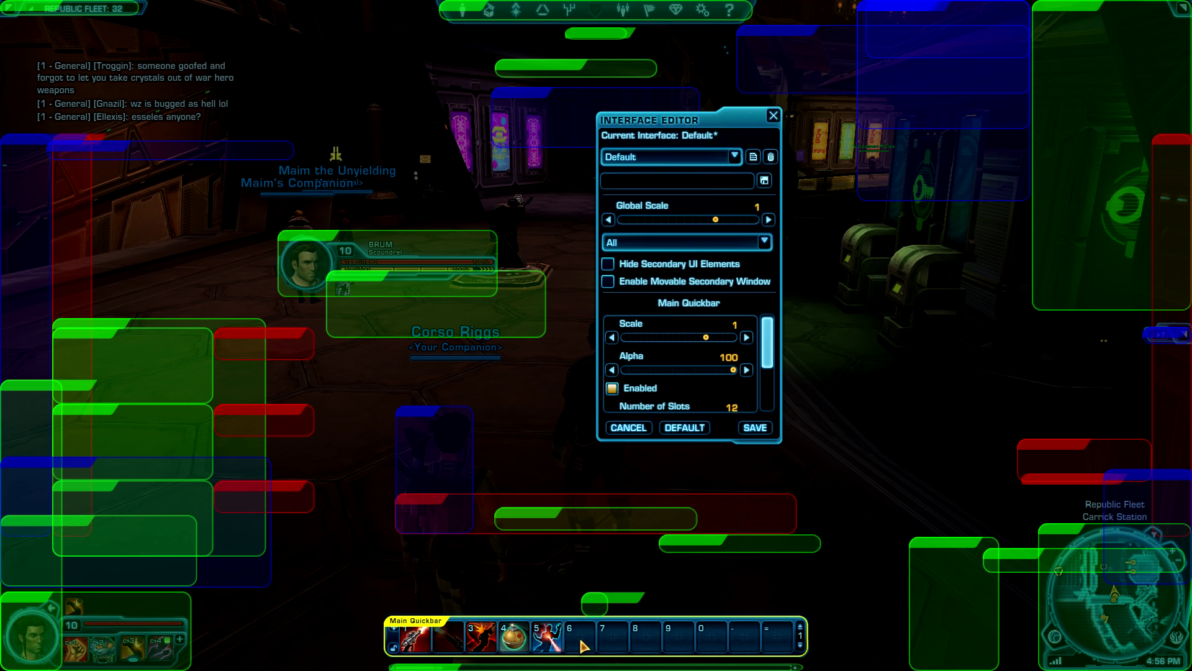
{"action": "left_click_drag", "start_coordinate": [580, 640], "coordinate": [575, 599]}
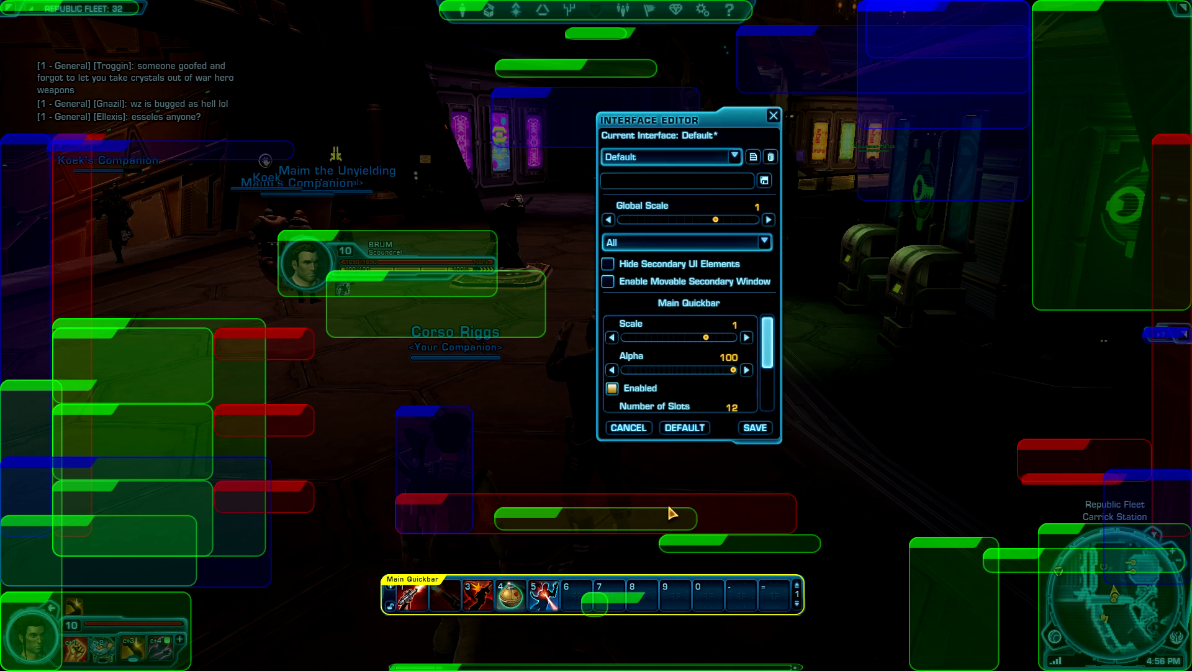
{"action": "scroll", "coordinate": [770, 335], "scroll_direction": "down", "scroll_amount": 1}
{"action": "scroll", "coordinate": [768, 334], "scroll_direction": "up", "scroll_amount": 1}
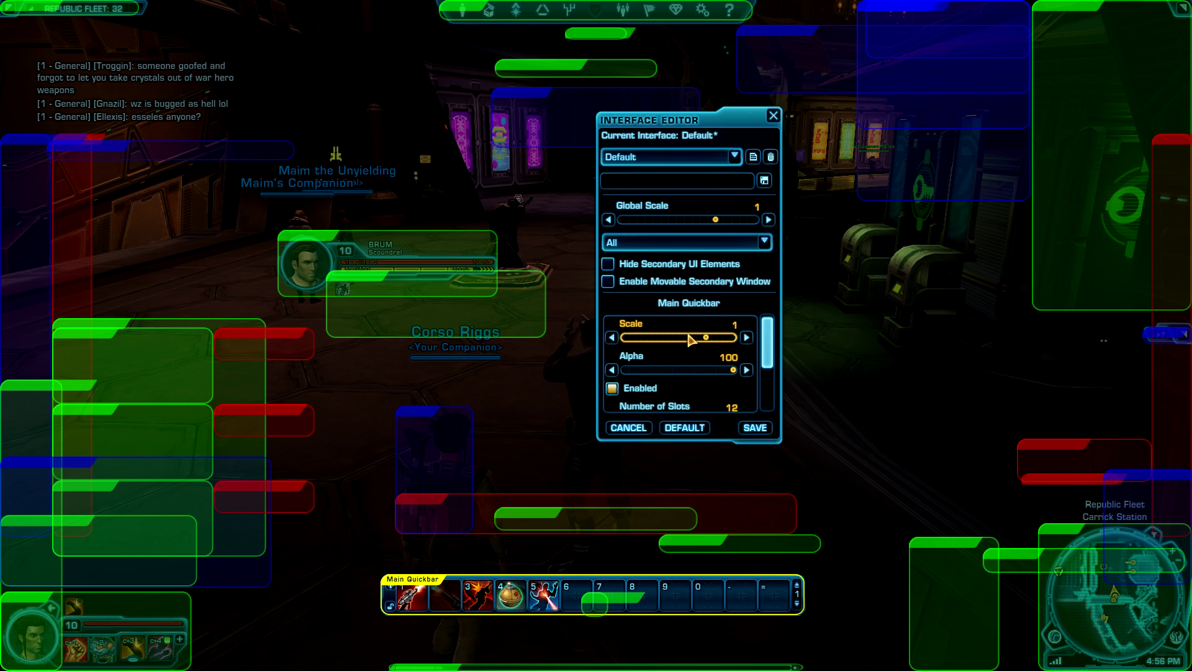
{"action": "mouse_move", "coordinate": [708, 338]}
{"action": "left_mouse_down"}
{"action": "mouse_move", "coordinate": [676, 337]}
{"action": "mouse_move", "coordinate": [700, 338]}
{"action": "left_mouse_up"}
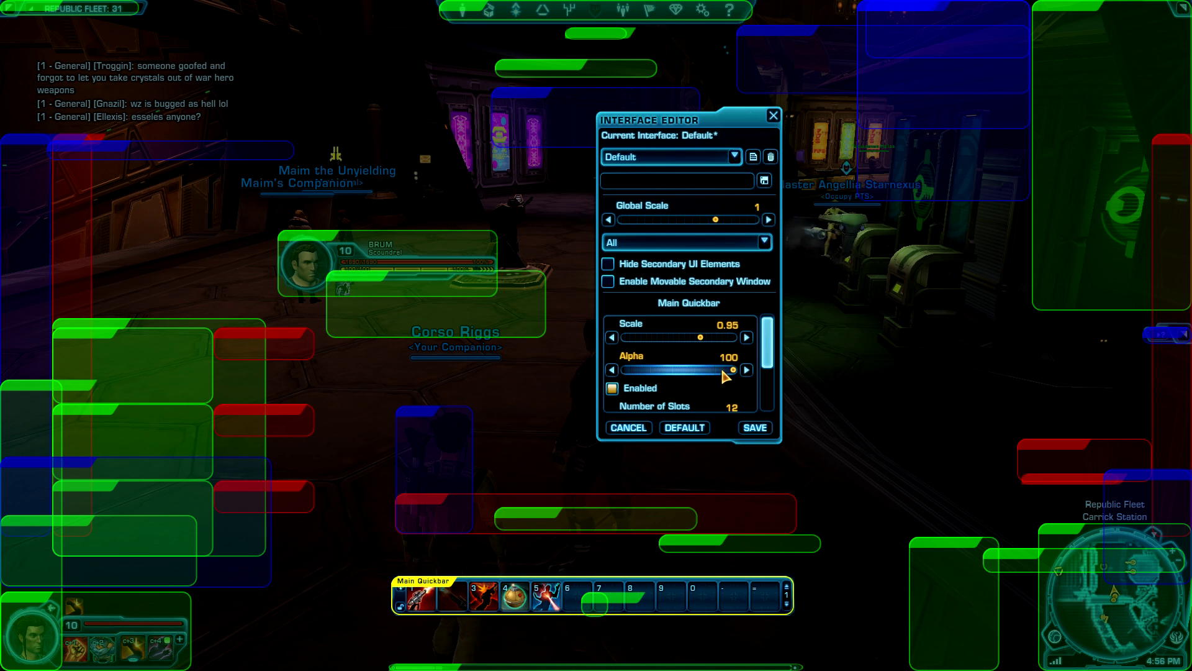
- Reduce the Main Quickbar to 5 slots and increase its scale
{"action": "scroll", "coordinate": [771, 351], "scroll_direction": "down", "scroll_amount": 2}
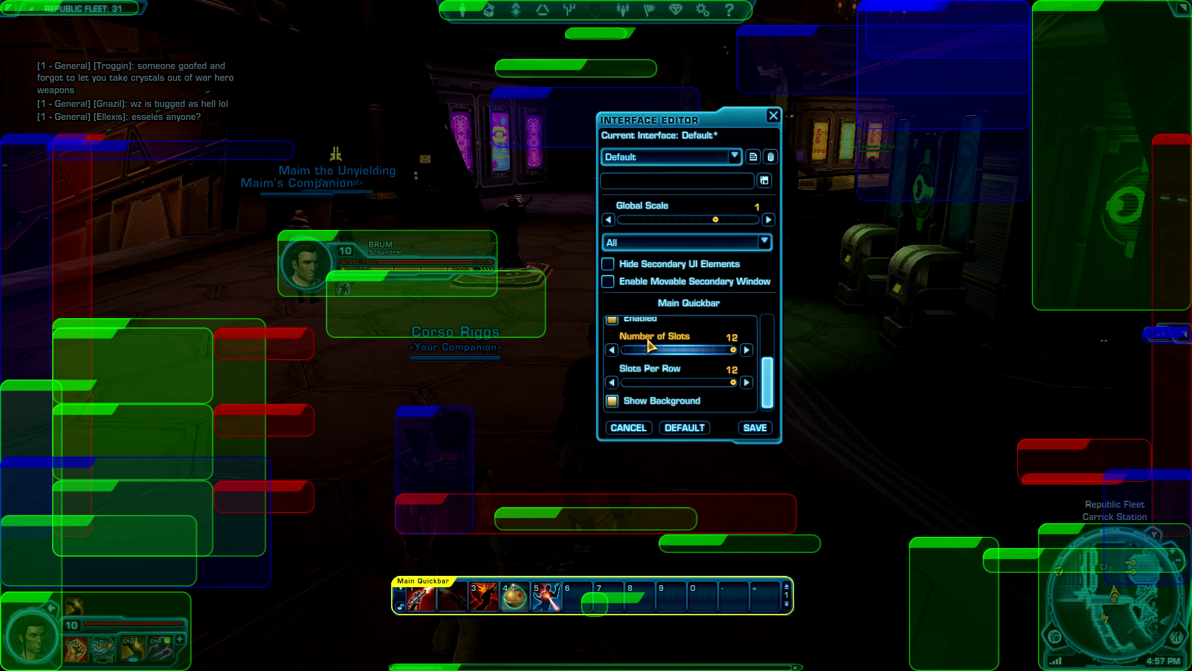
{"action": "left_click_drag", "start_coordinate": [729, 359], "coordinate": [663, 367]}
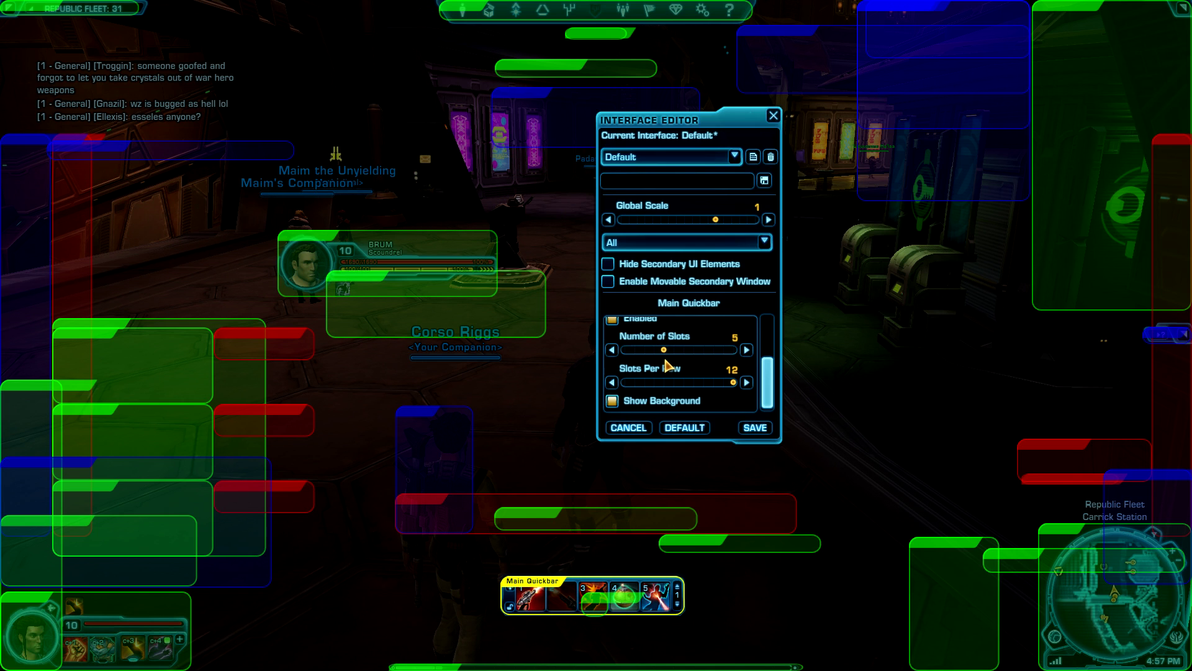
{"action": "scroll", "coordinate": [770, 385], "scroll_direction": "up", "scroll_amount": 2}
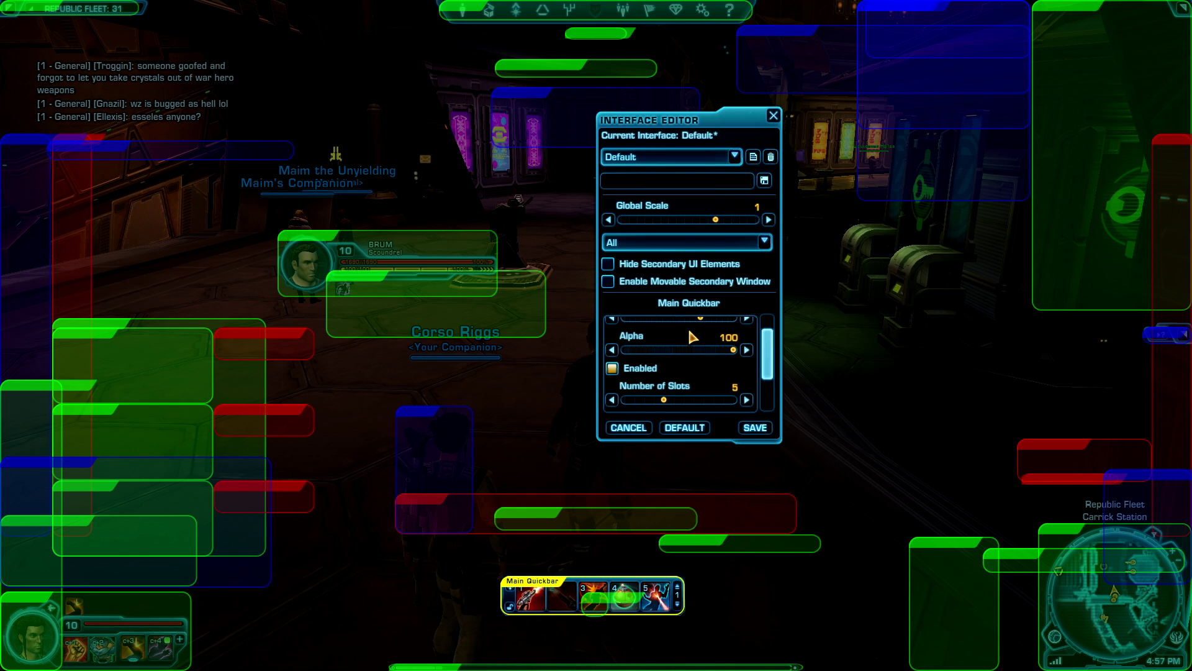
{"action": "left_click_drag", "start_coordinate": [704, 319], "coordinate": [777, 394]}
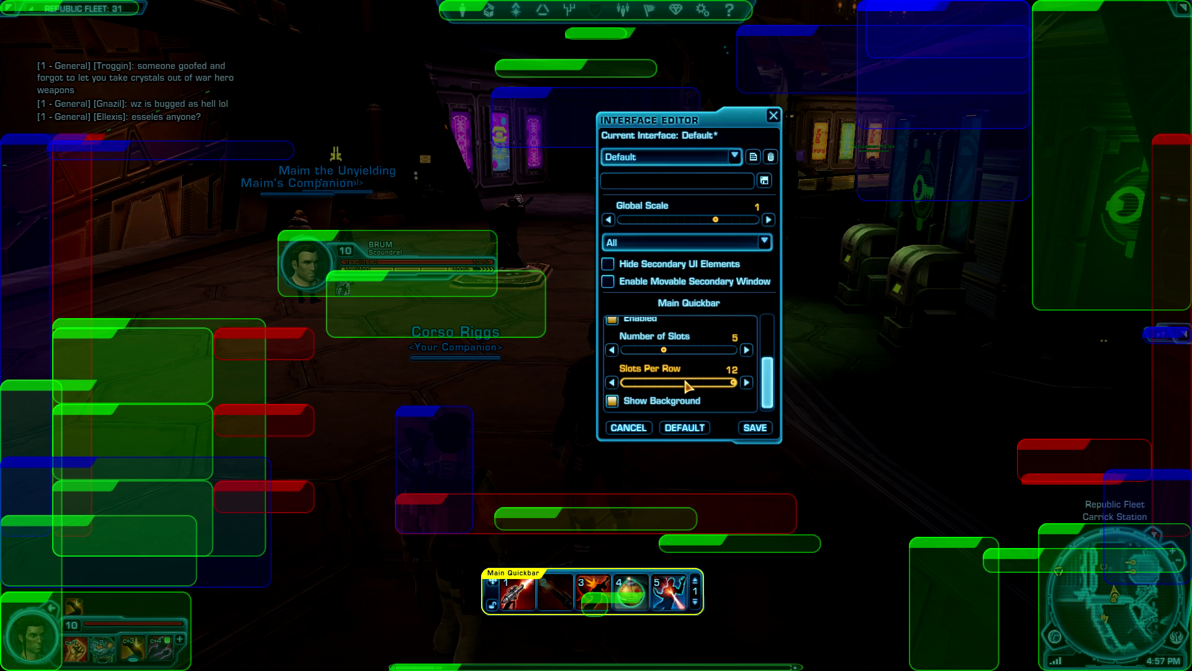
- Arrange the Main Quickbar as 9 slots with 3 per row and move it down toward the companion's side of the screen
{"action": "left_click", "coordinate": [665, 382]}
{"action": "left_click_drag", "start_coordinate": [661, 381], "coordinate": [705, 349]}
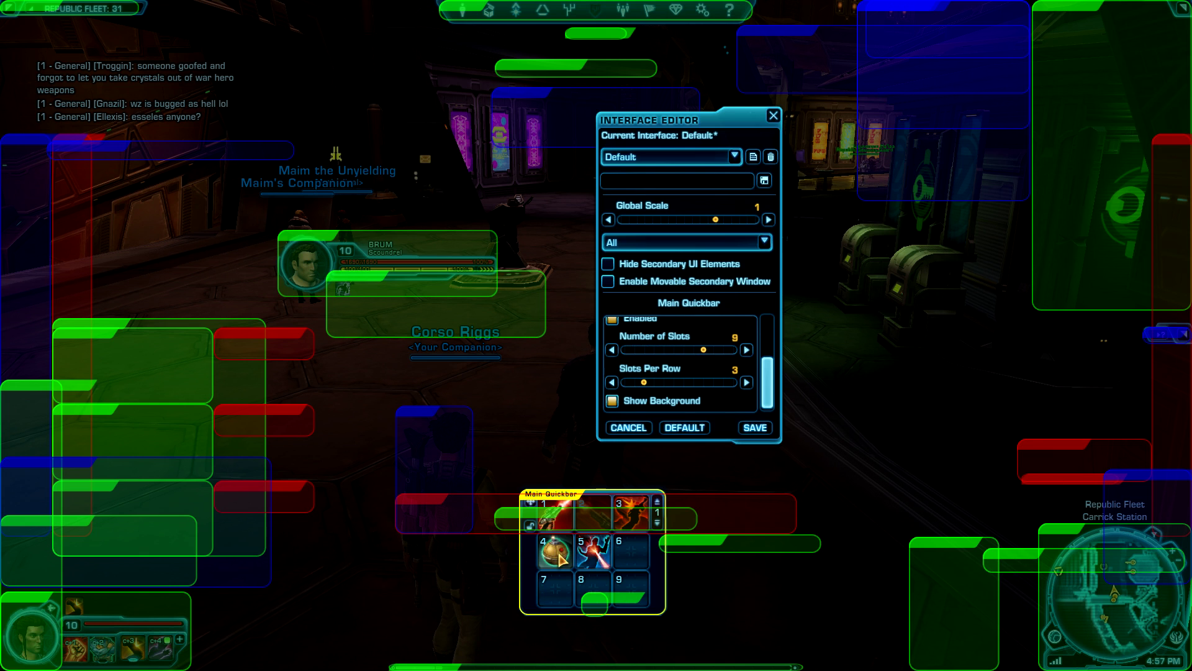
{"action": "left_click_drag", "start_coordinate": [559, 558], "coordinate": [490, 601]}
- Set the Main Quickbar to 12 slots, trying 2 slots per row before setting it to 6 per row
{"action": "left_click_drag", "start_coordinate": [699, 341], "coordinate": [735, 346]}
{"action": "left_click_drag", "start_coordinate": [646, 382], "coordinate": [641, 385]}
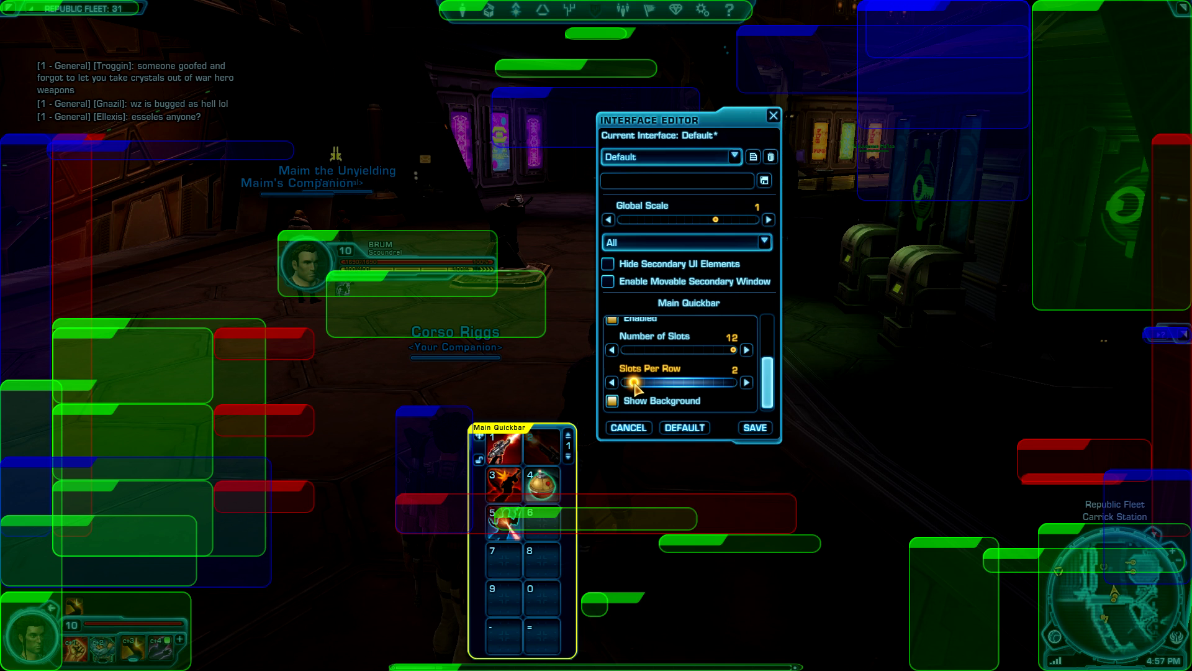
{"action": "left_click_drag", "start_coordinate": [635, 383], "coordinate": [674, 397]}
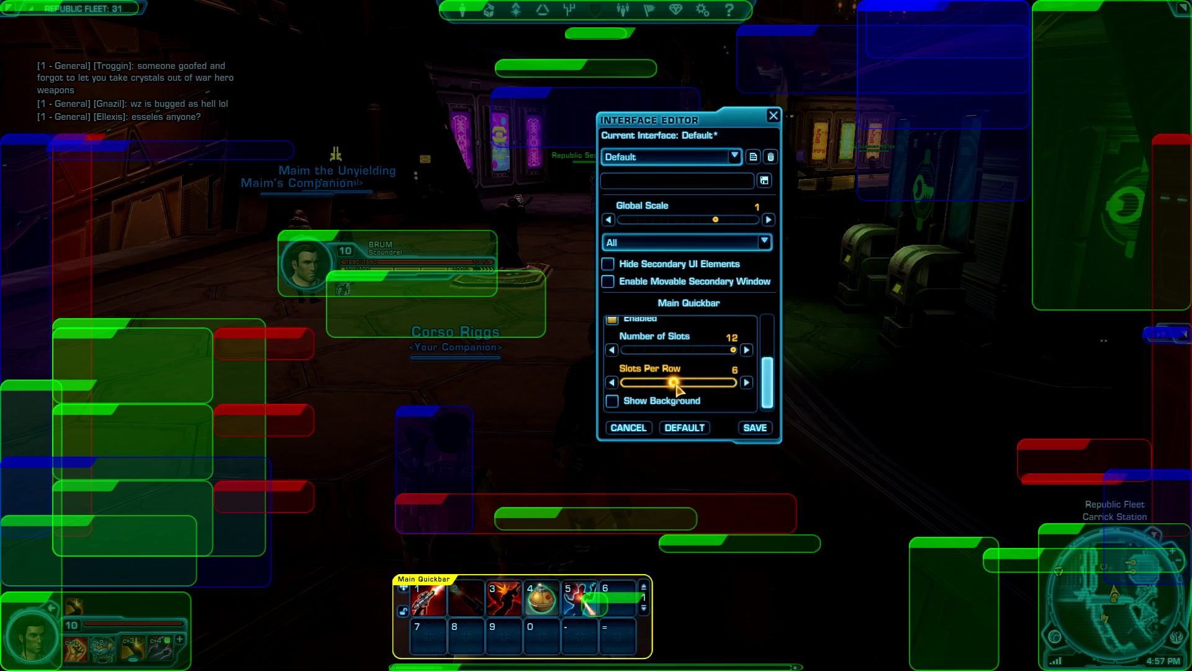
- Switch the Main Quickbar's Show Background option off and on again
{"action": "left_click", "coordinate": [614, 404]}
{"action": "left_click", "coordinate": [613, 400]}
{"action": "left_click", "coordinate": [613, 400]}
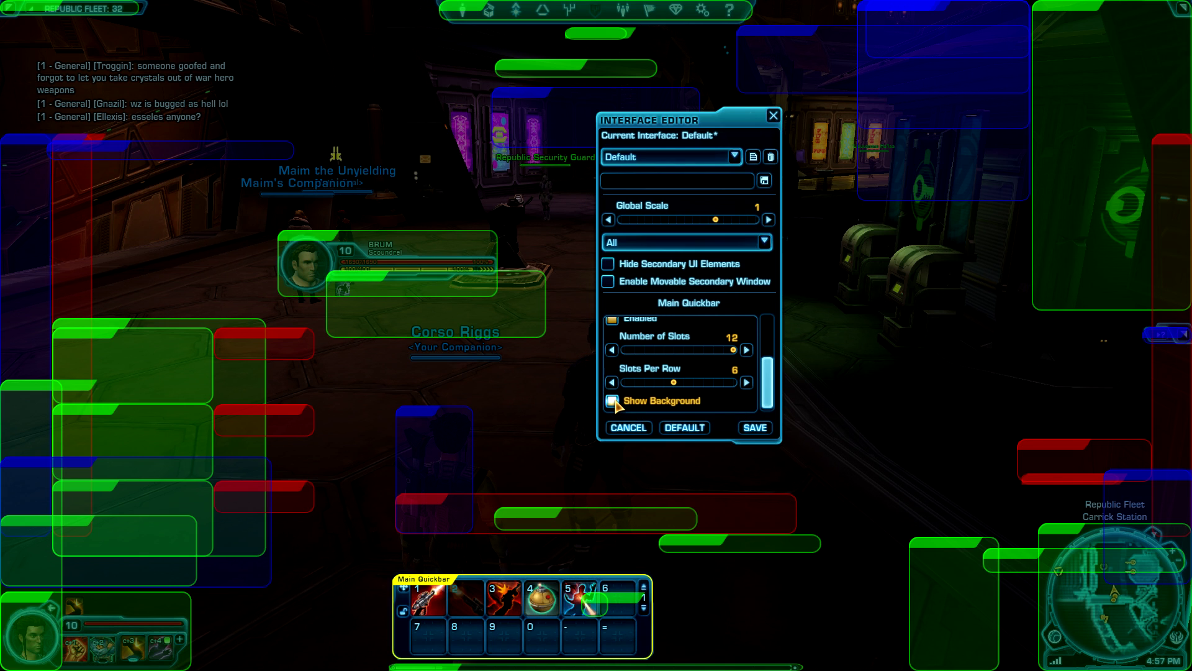
- Toggle the Main Quickbar's Show Background option several times to compare its appearance, leaving it off
{"action": "left_click", "coordinate": [612, 401]}
{"action": "left_click", "coordinate": [613, 401]}
{"action": "left_click", "coordinate": [613, 400]}
{"action": "left_click", "coordinate": [612, 400]}
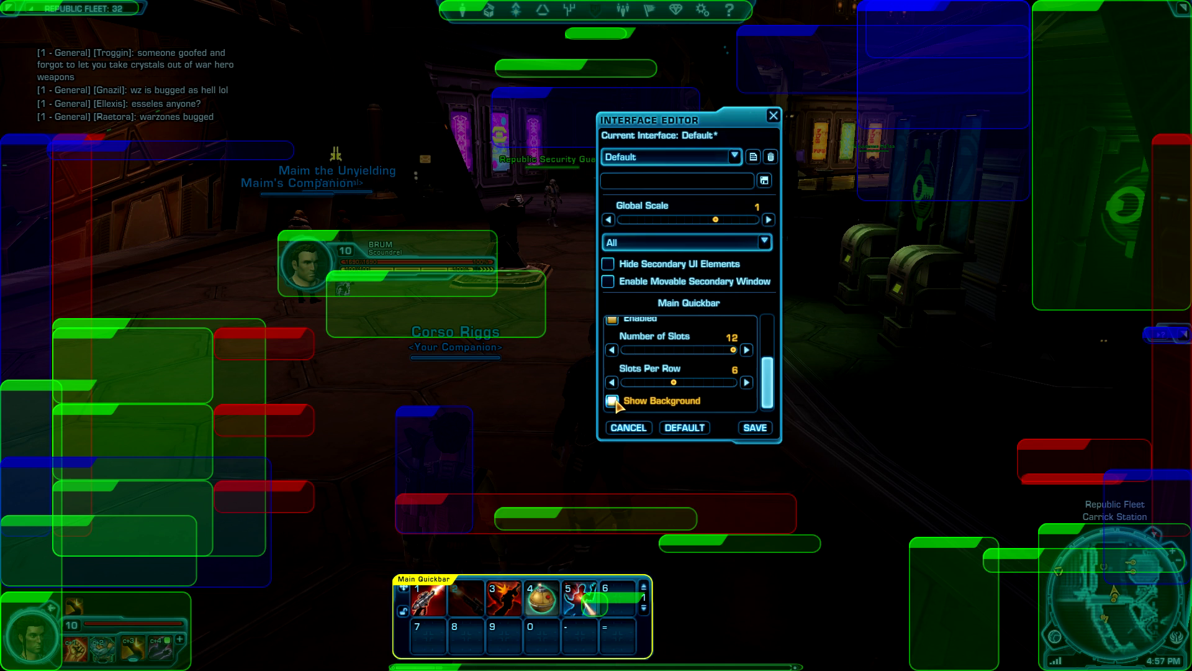
{"action": "left_click", "coordinate": [612, 400]}
{"action": "left_click", "coordinate": [613, 401]}
{"action": "left_click", "coordinate": [613, 401]}
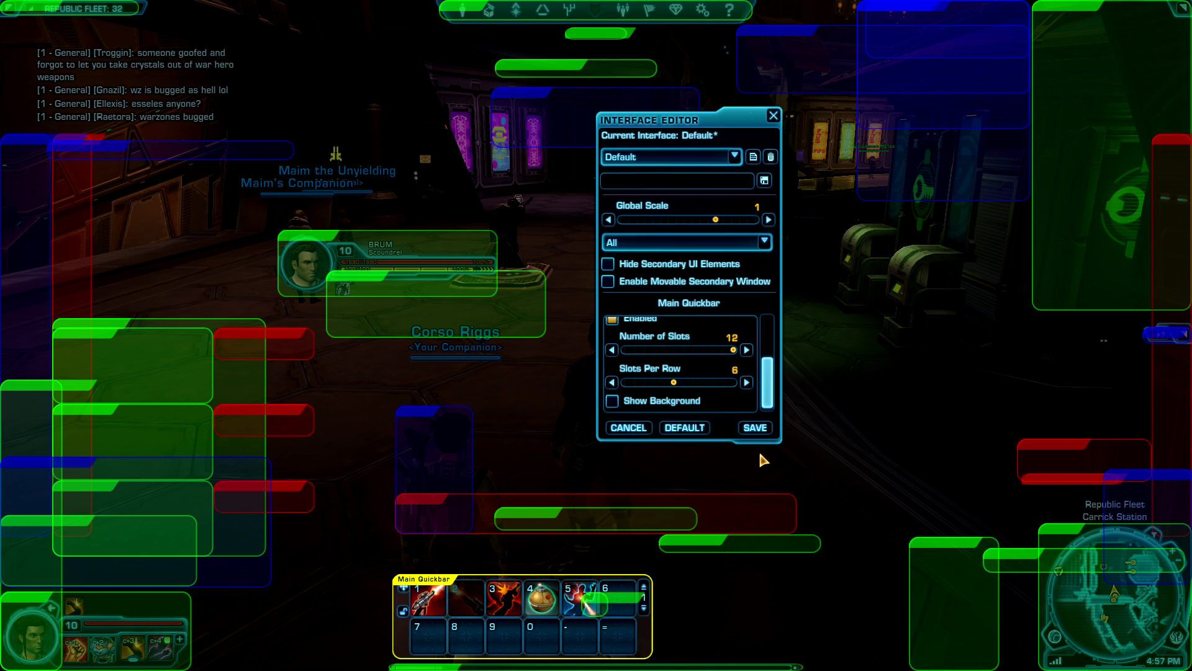
- Save the modified interface as Brum 1 and close the Interface Editor
{"action": "left_click", "coordinate": [692, 157]}
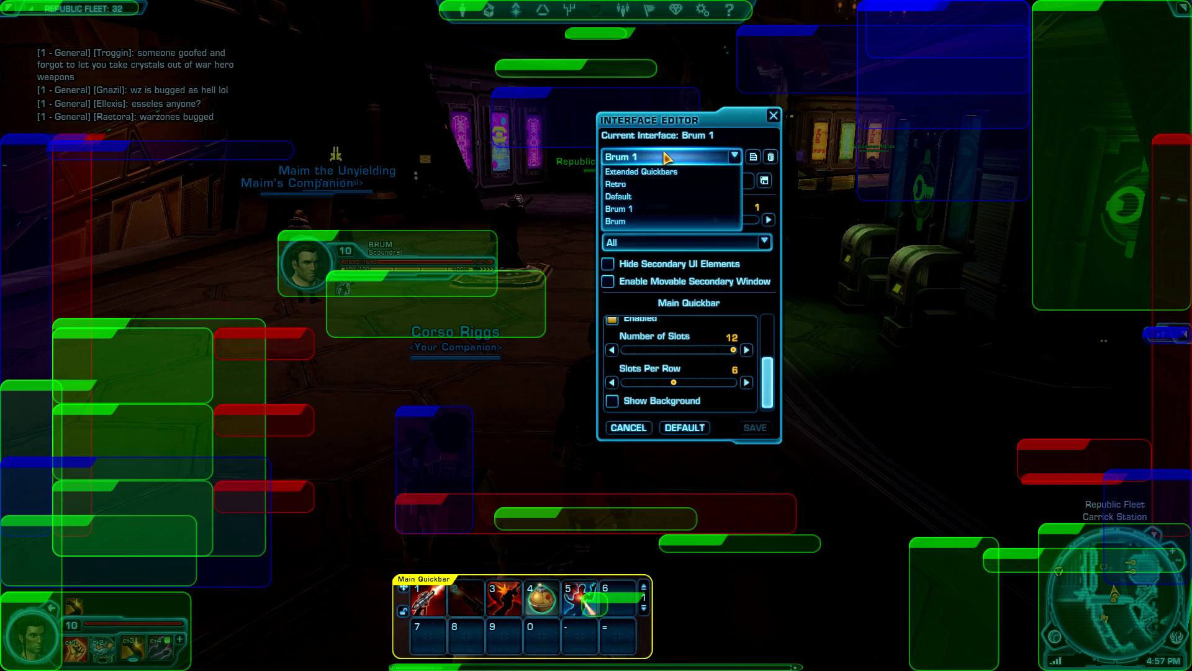
{"action": "left_click", "coordinate": [694, 158]}
{"action": "left_click", "coordinate": [773, 116]}
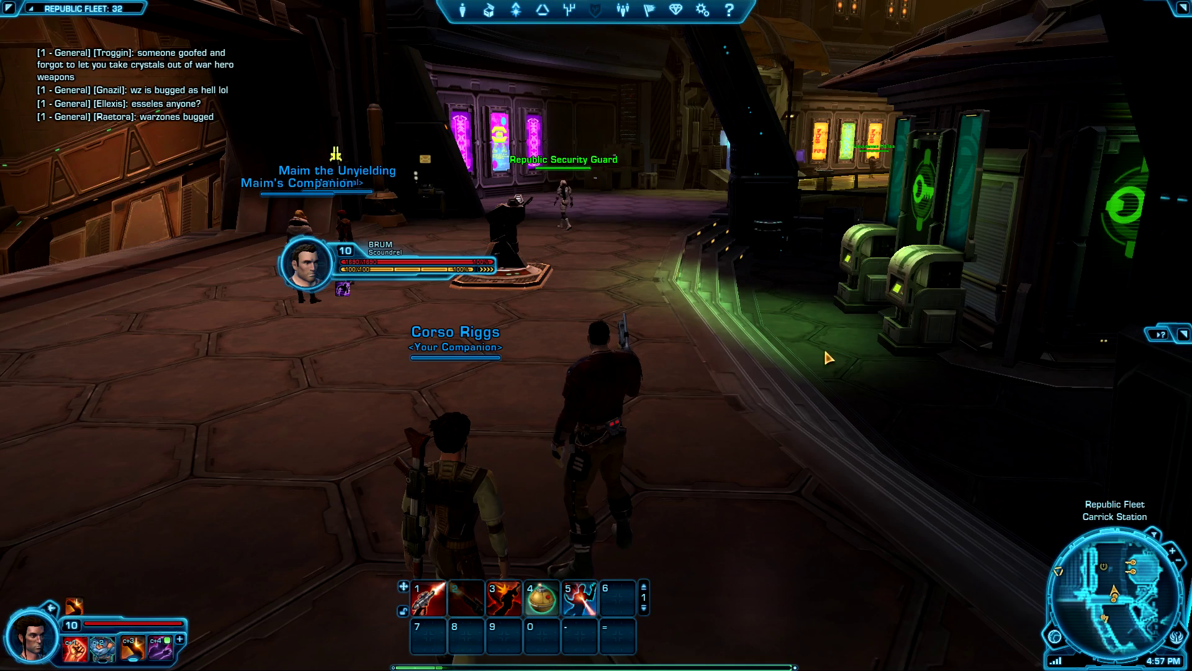
- Move the character around and target it through its own player frame to examine the customized frames and quickbar
{"action": "key", "text": "w"}
{"action": "key", "text": "a"}
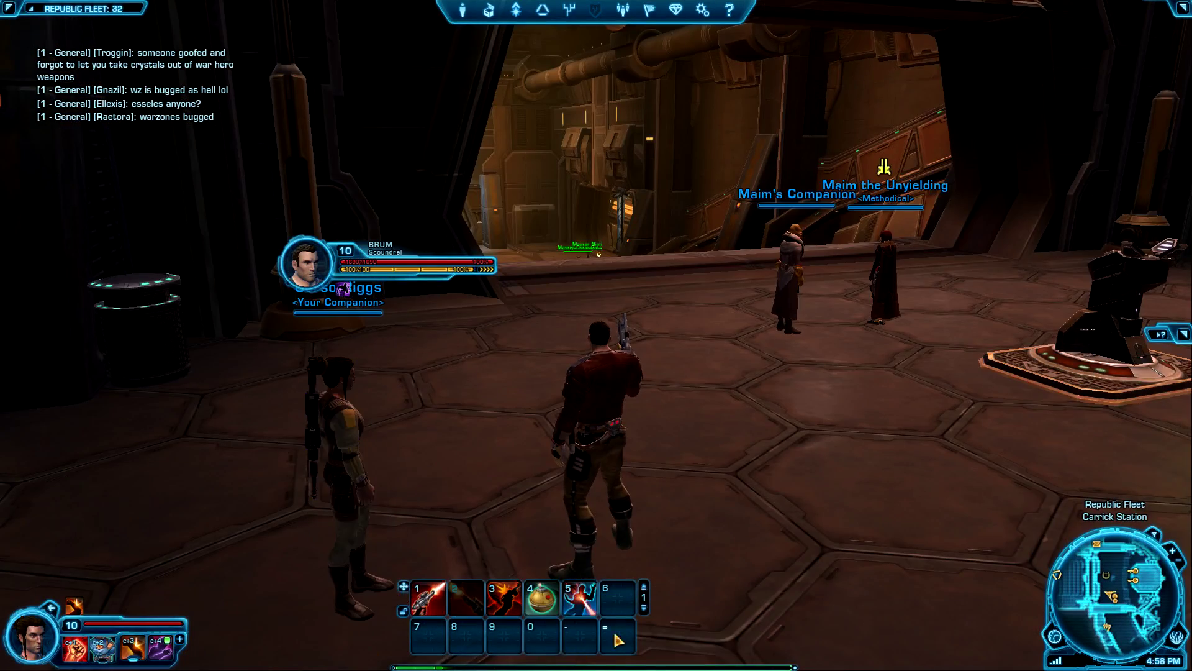
{"action": "left_click", "coordinate": [309, 258]}
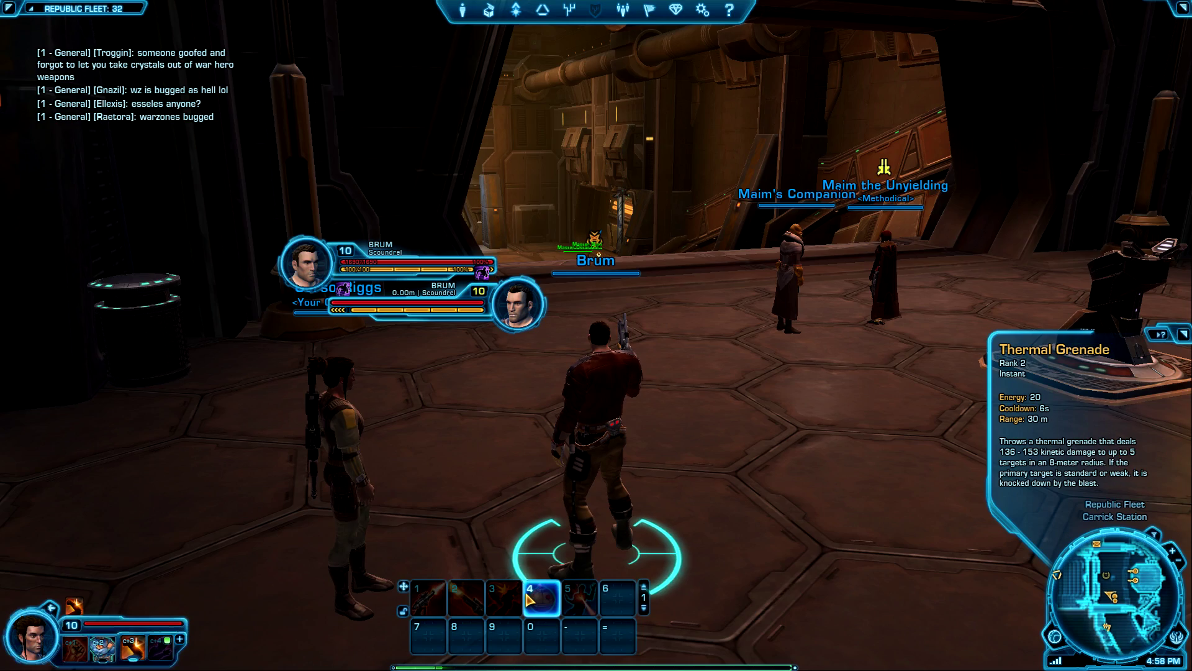
{"action": "left_click_drag", "start_coordinate": [644, 428], "coordinate": [652, 429]}
{"action": "key", "text": "a"}
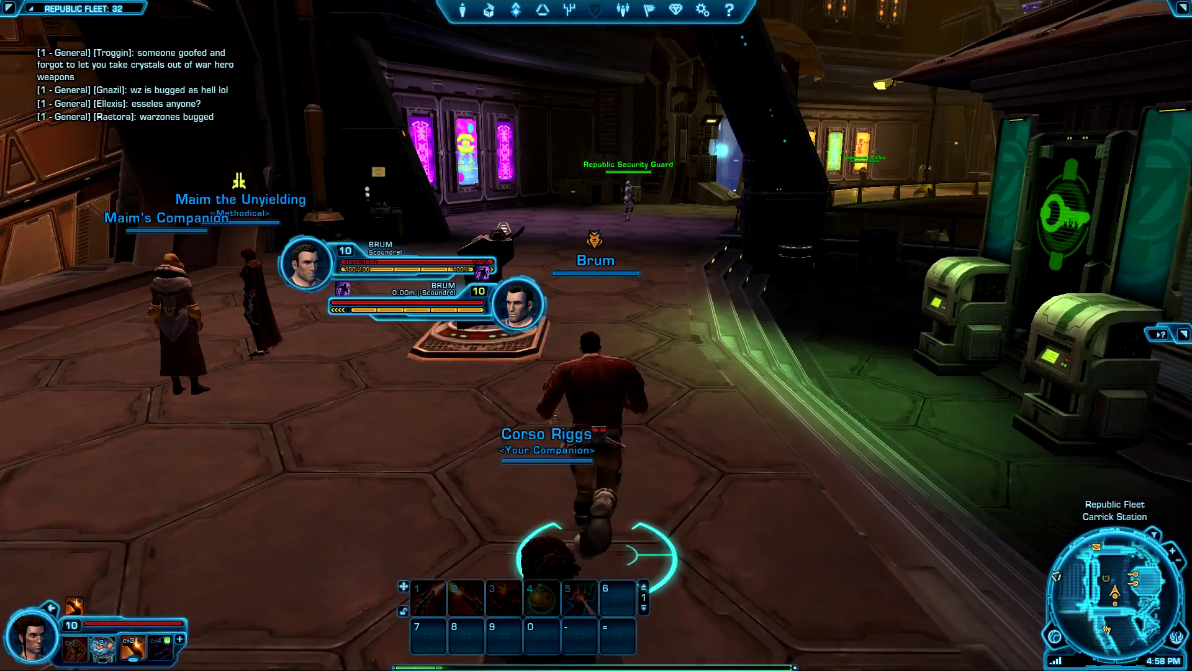
- Clear the target, reopen the Interface Editor and load the Brum interface preset
{"action": "key", "text": "Escape"}
{"action": "key", "text": "Escape"}
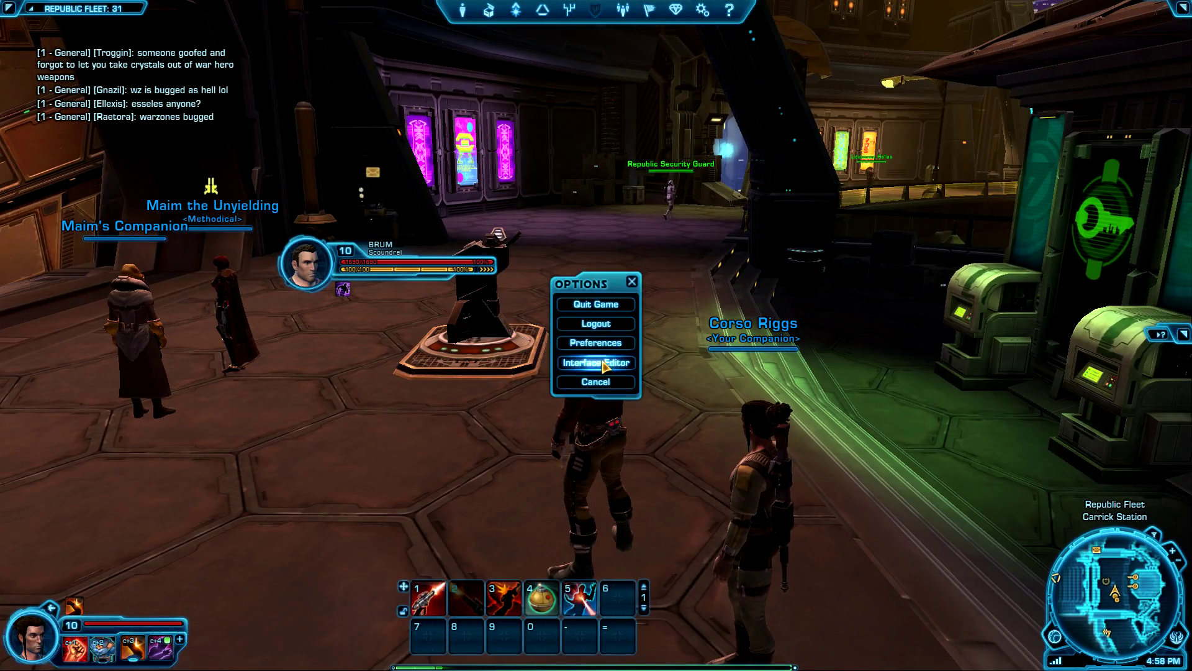
{"action": "left_click", "coordinate": [596, 363]}
{"action": "left_click", "coordinate": [638, 157]}
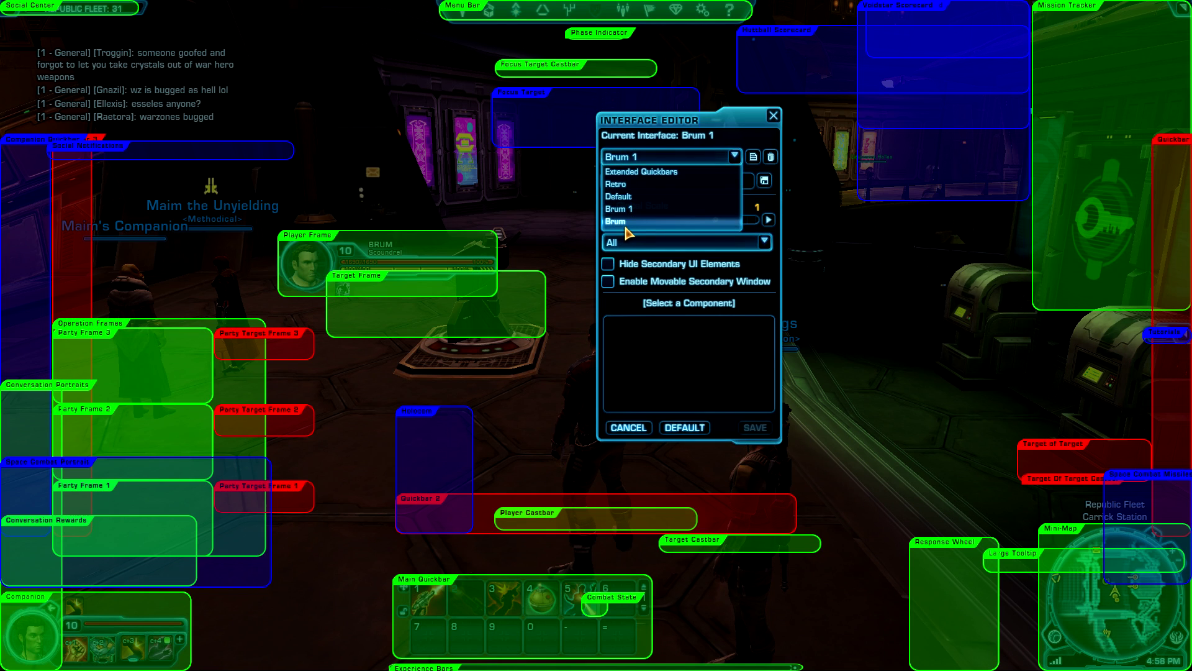
{"action": "left_click", "coordinate": [634, 222]}
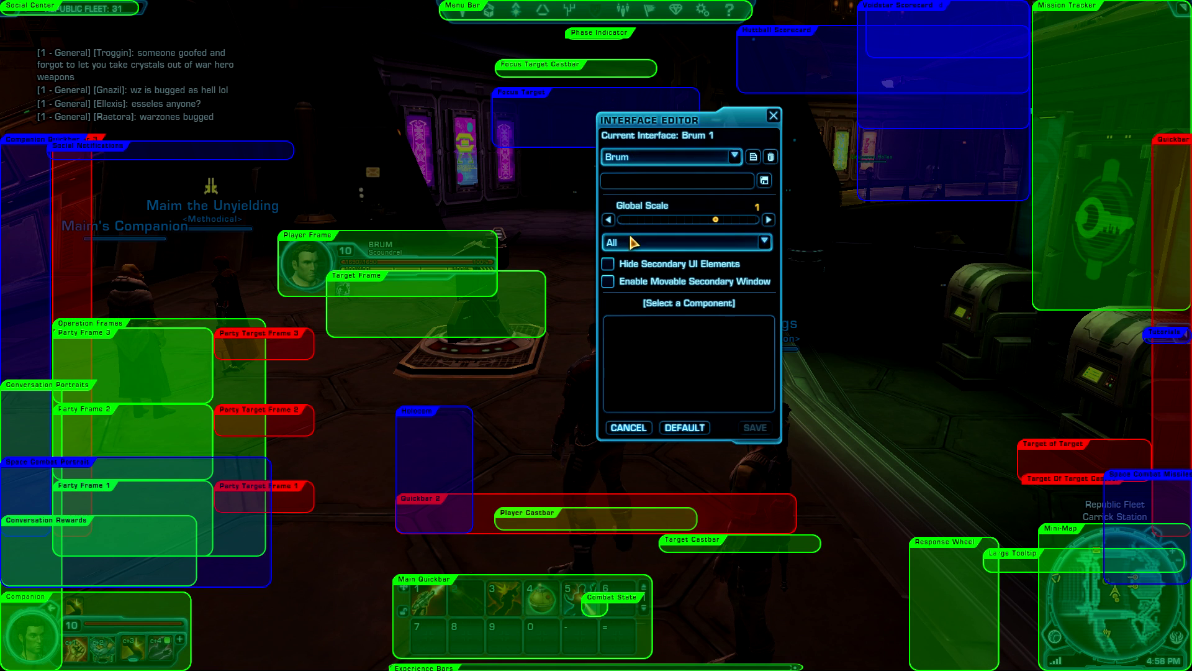
{"action": "left_click", "coordinate": [754, 156]}
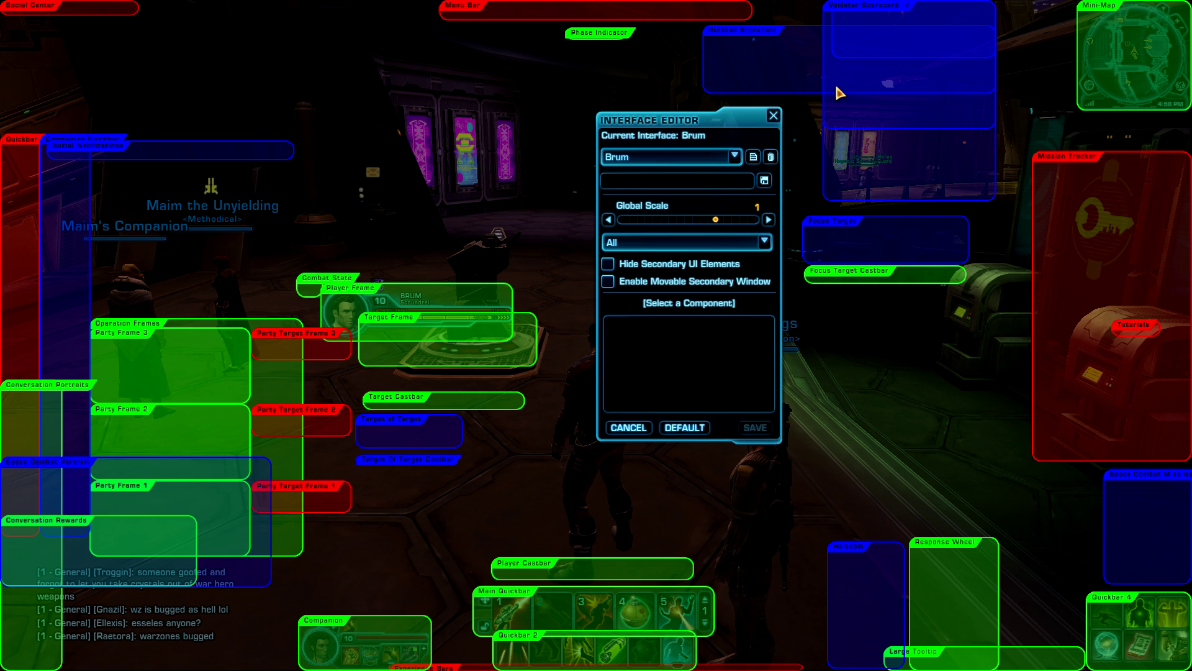
- Inspect the Mini-Map, Mission Tracker and Menu Bar components of the Brum preset and close the Interface Editor
{"action": "left_click", "coordinate": [1117, 48]}
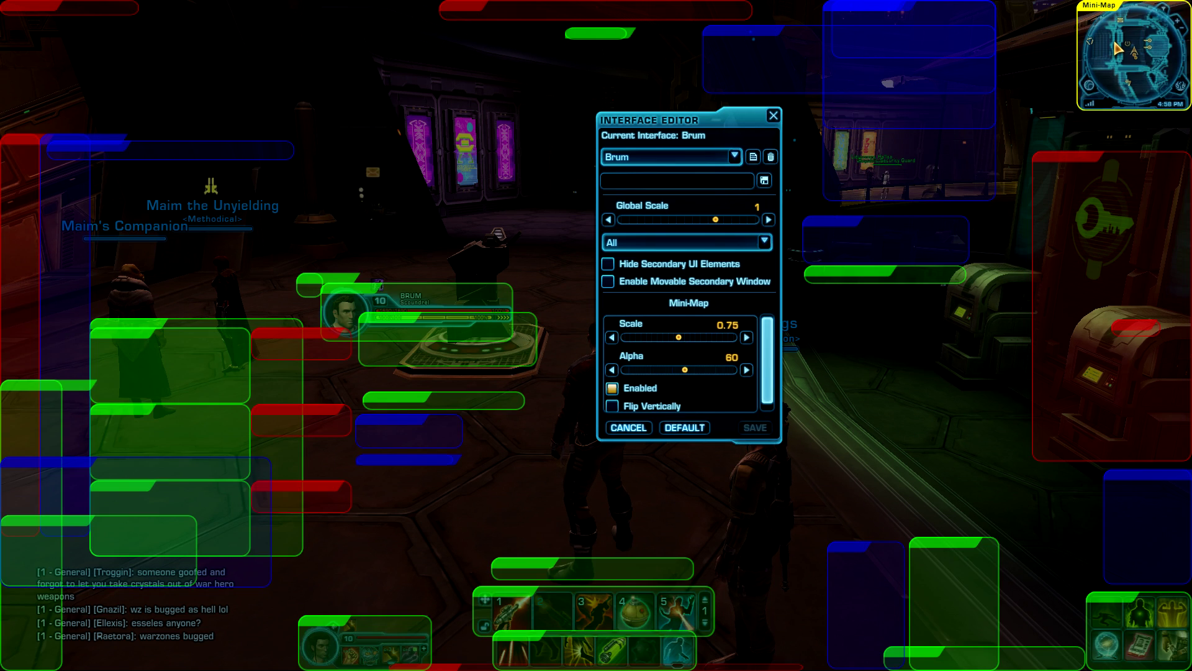
{"action": "left_click", "coordinate": [1118, 217]}
{"action": "left_click", "coordinate": [595, 10]}
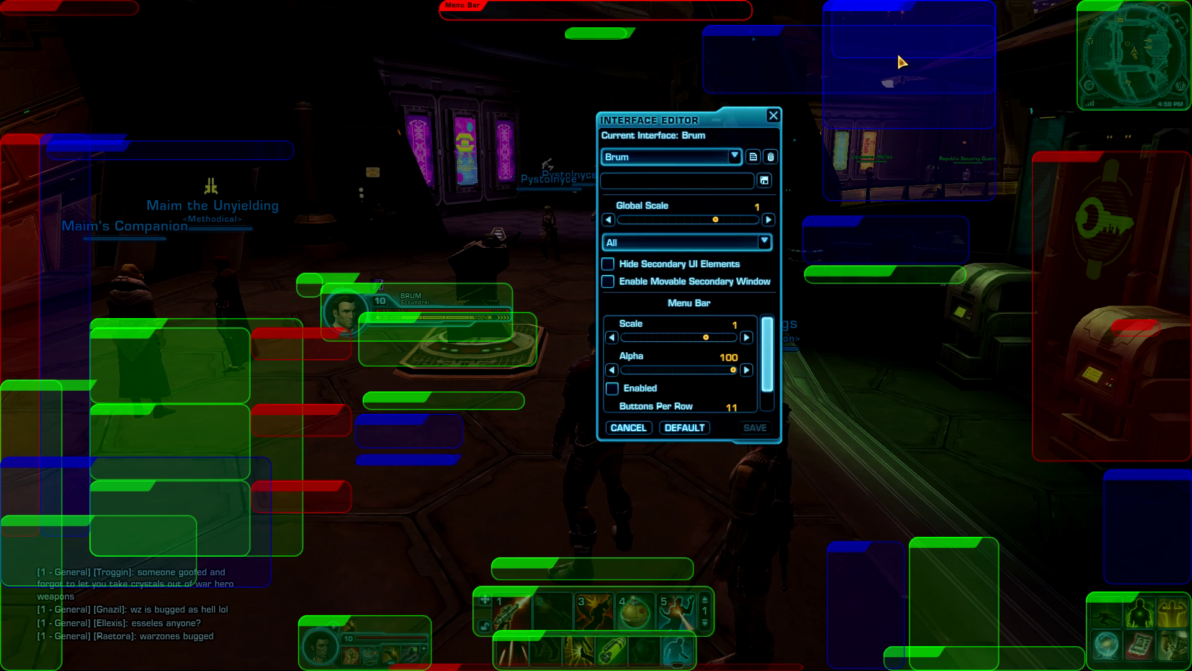
{"action": "left_click", "coordinate": [773, 116]}
- Run through the fleet station to examine the Brum layout in play, including the quickbars and ability tooltips
{"action": "left_click_drag", "start_coordinate": [777, 131], "coordinate": [683, 131]}
{"action": "key", "text": "w"}
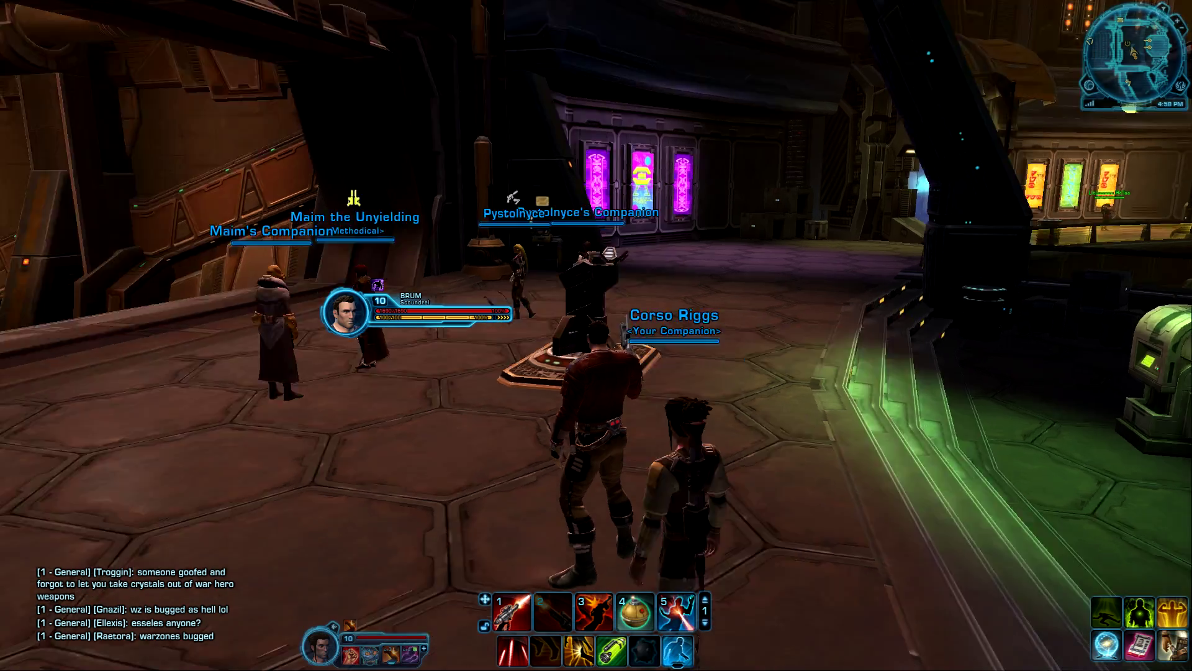
{"action": "key", "text": "w"}
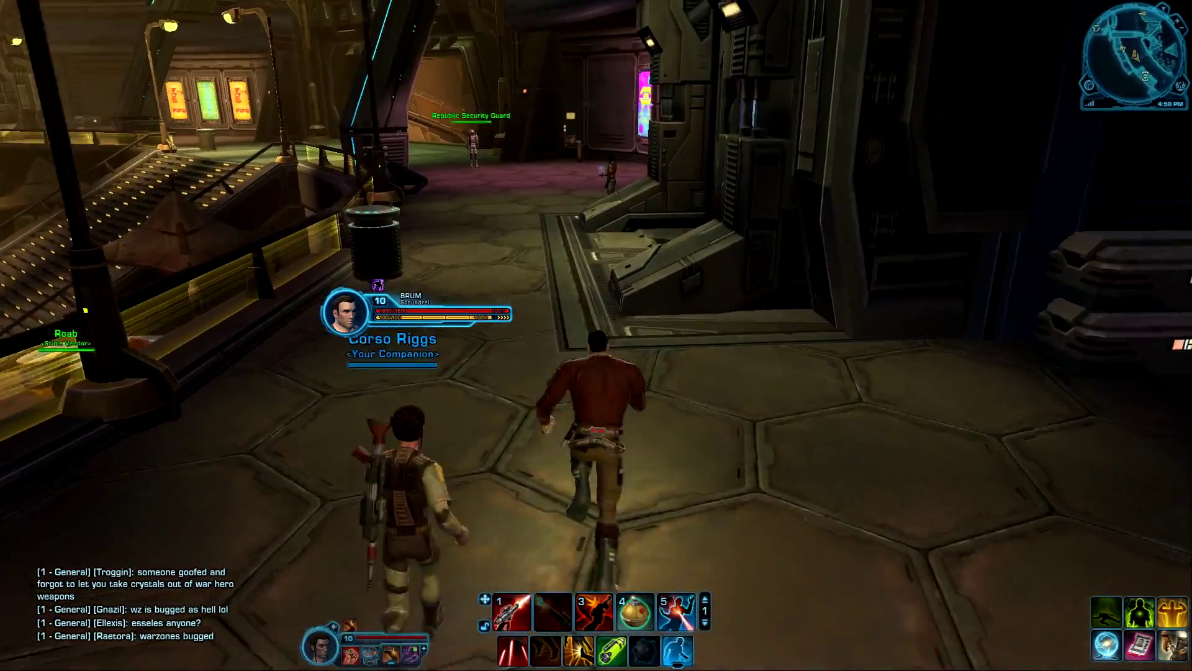
{"action": "key", "text": "w"}
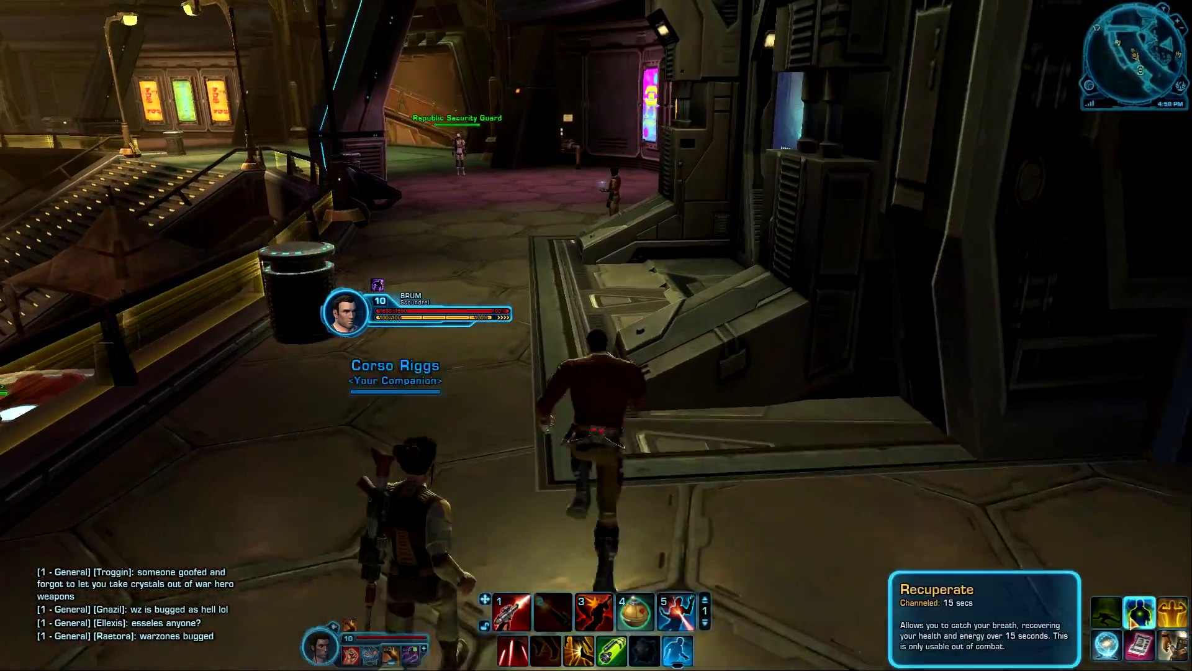
{"action": "key", "text": "w"}
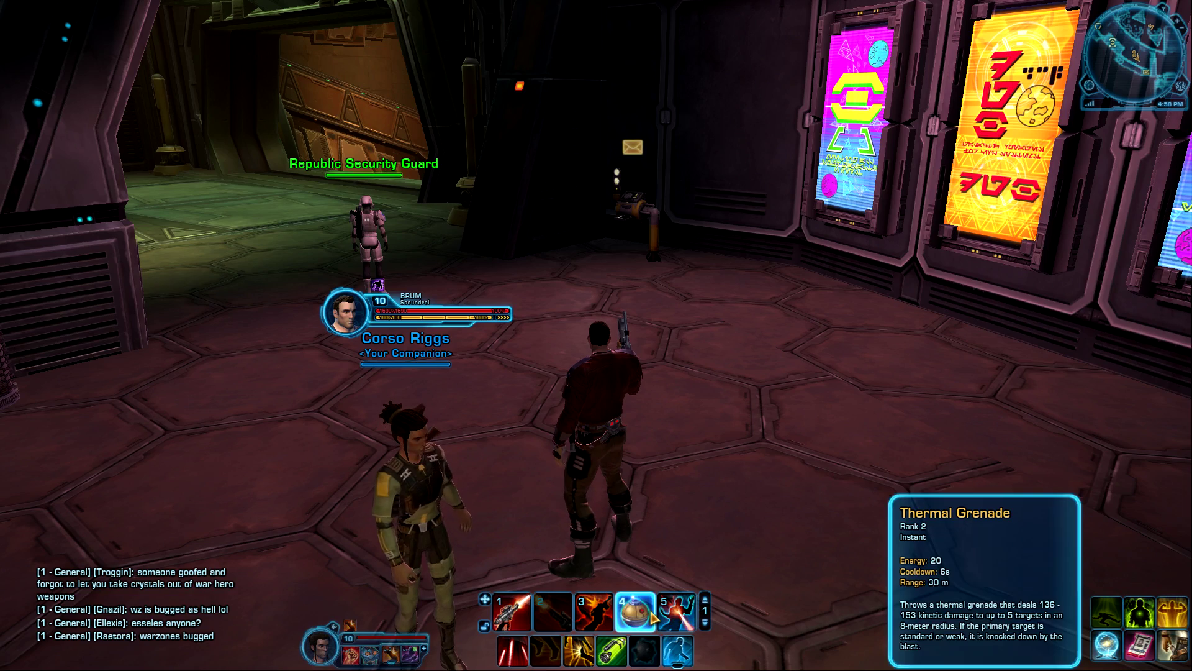
{"action": "key", "text": "w"}
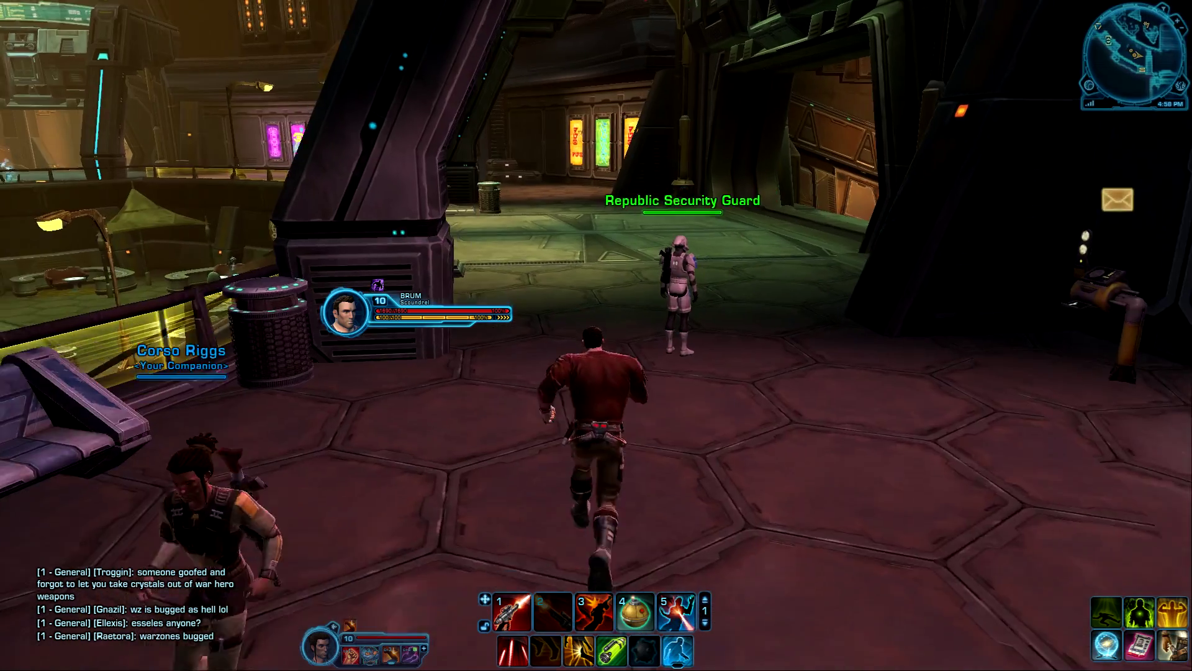
- Target the own character and cast Underworld Medicine to examine the player and target castbars
{"action": "left_click", "coordinate": [388, 324]}
{"action": "key", "text": "d"}
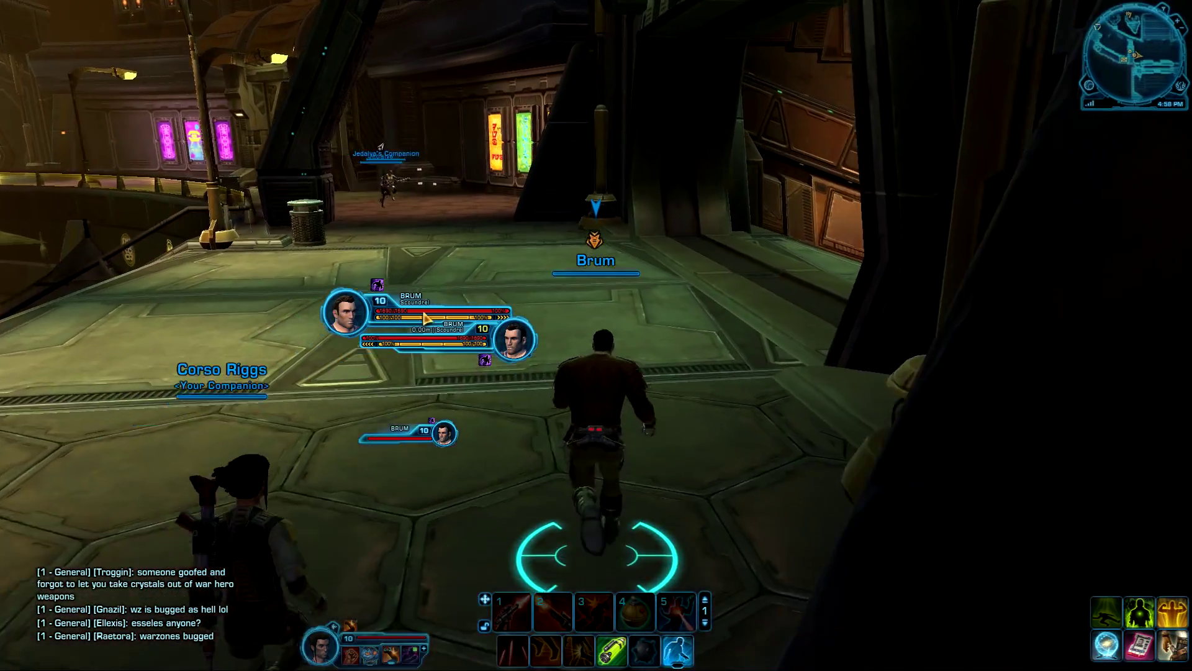
{"action": "key", "text": "w"}
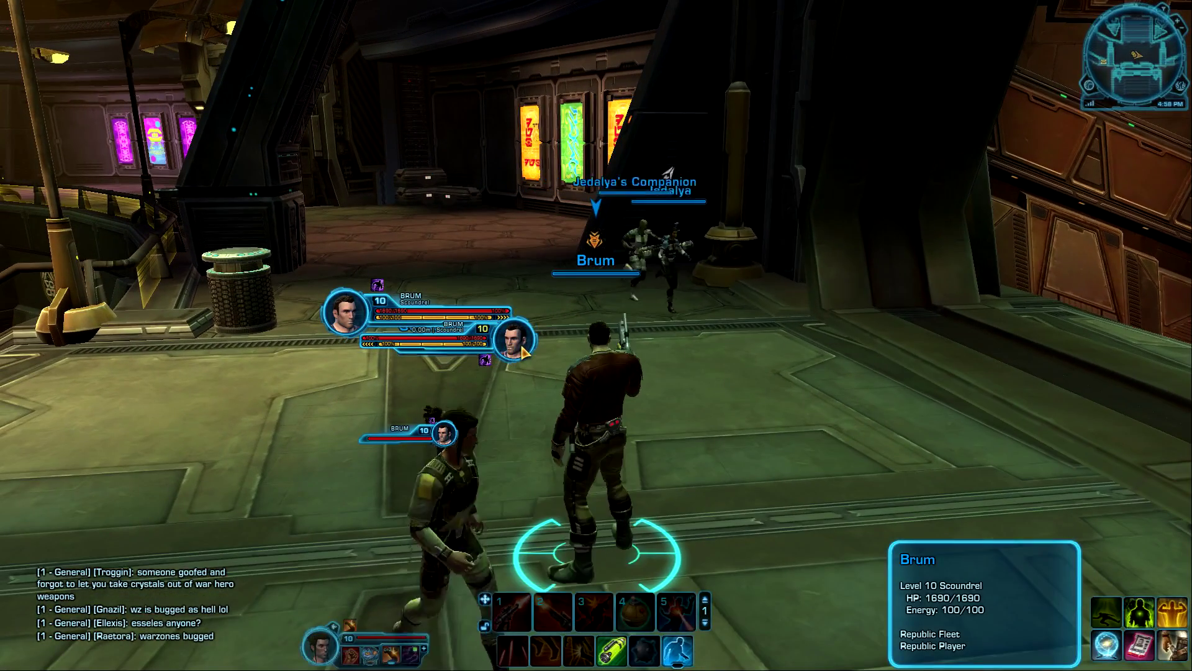
{"action": "left_click", "coordinate": [612, 650]}
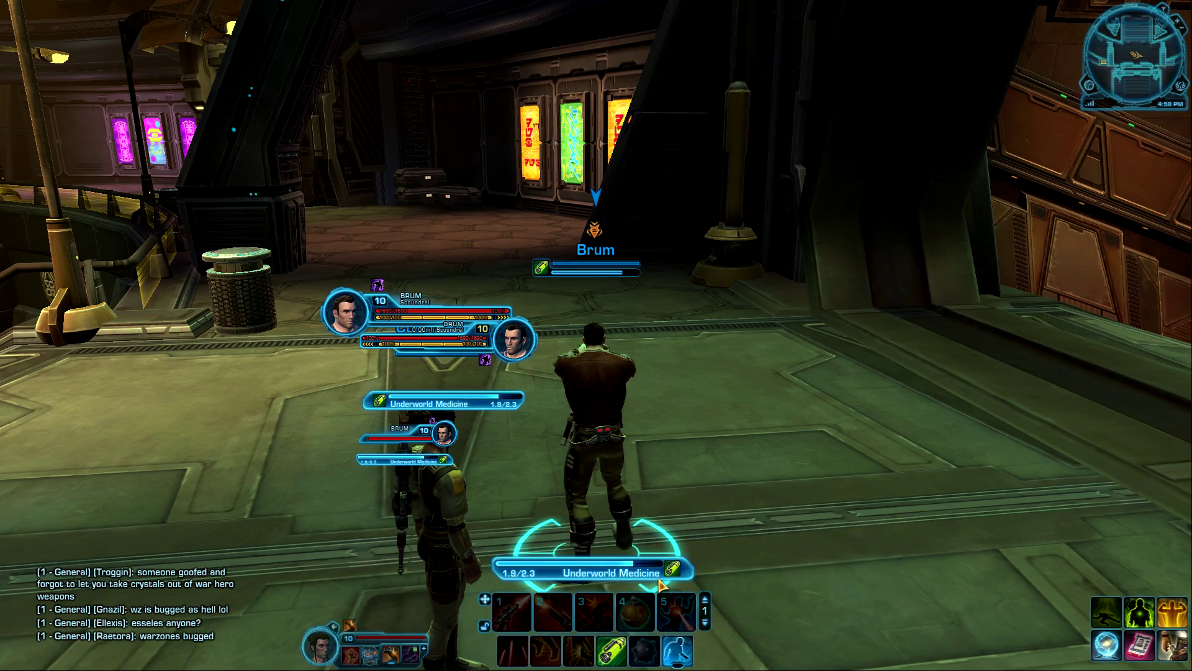
{"action": "key", "text": "w"}
{"action": "left_click", "coordinate": [627, 657]}
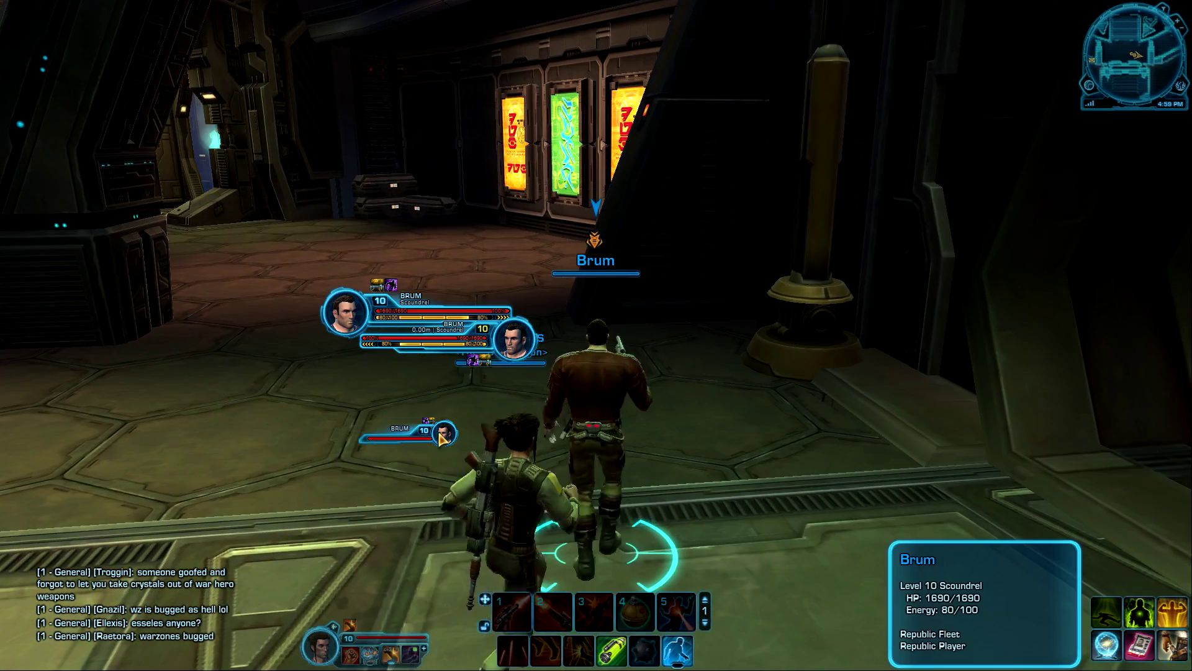
{"action": "key", "text": "w"}
{"action": "key", "text": "a"}
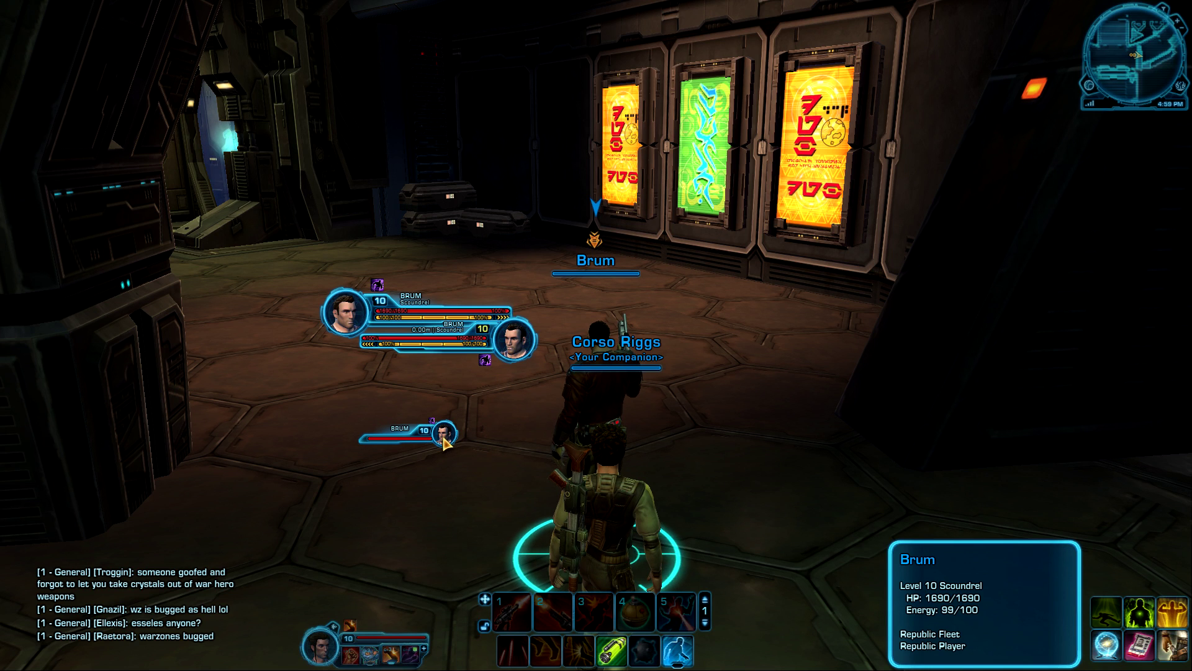
- Cast Underworld Medicine again to examine the castbar below the target-of-target frame
{"action": "left_click", "coordinate": [612, 650]}
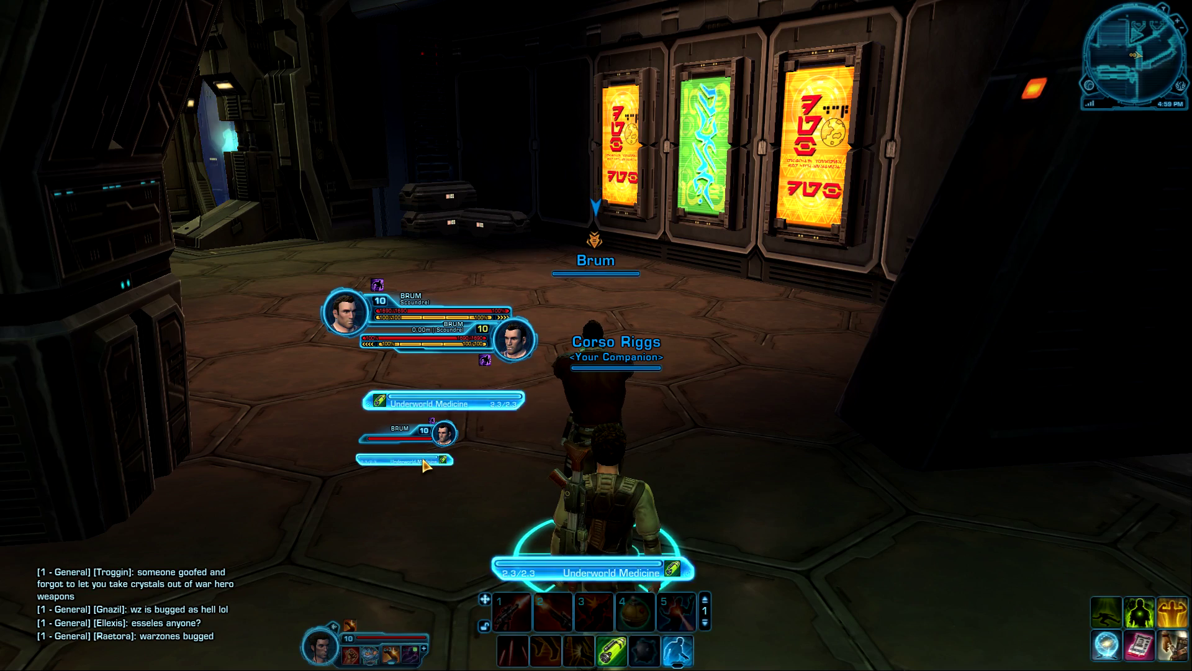
{"action": "key", "text": "w"}
{"action": "key", "text": "a"}
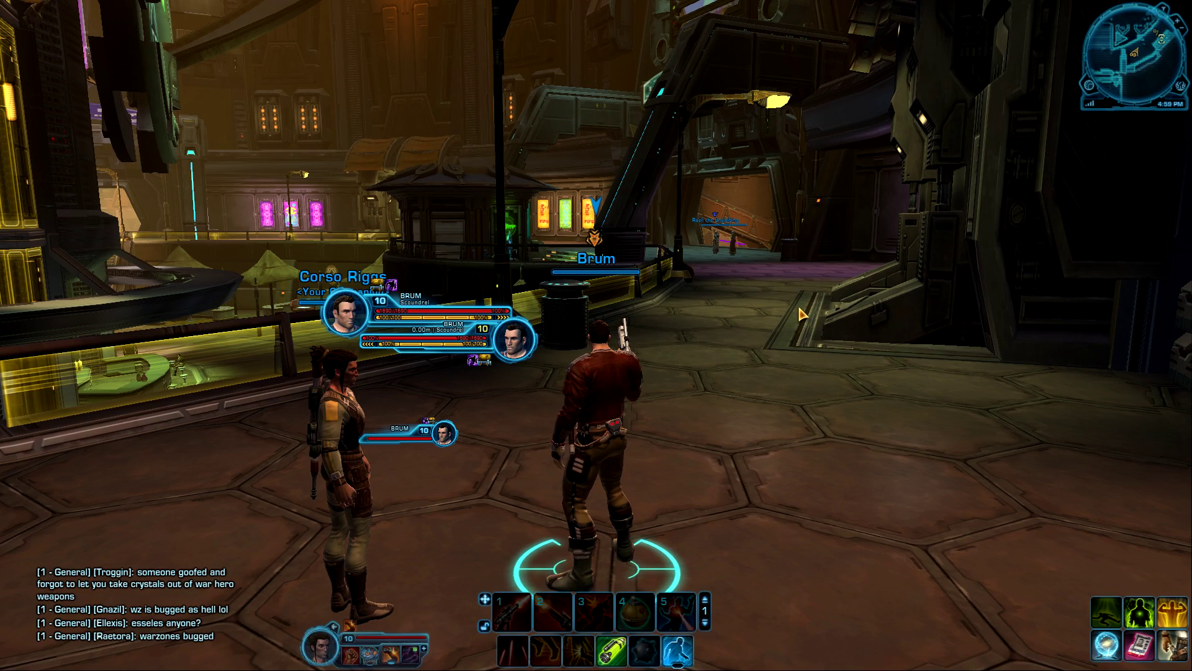
{"action": "key", "text": "a"}
{"action": "key", "text": "w"}
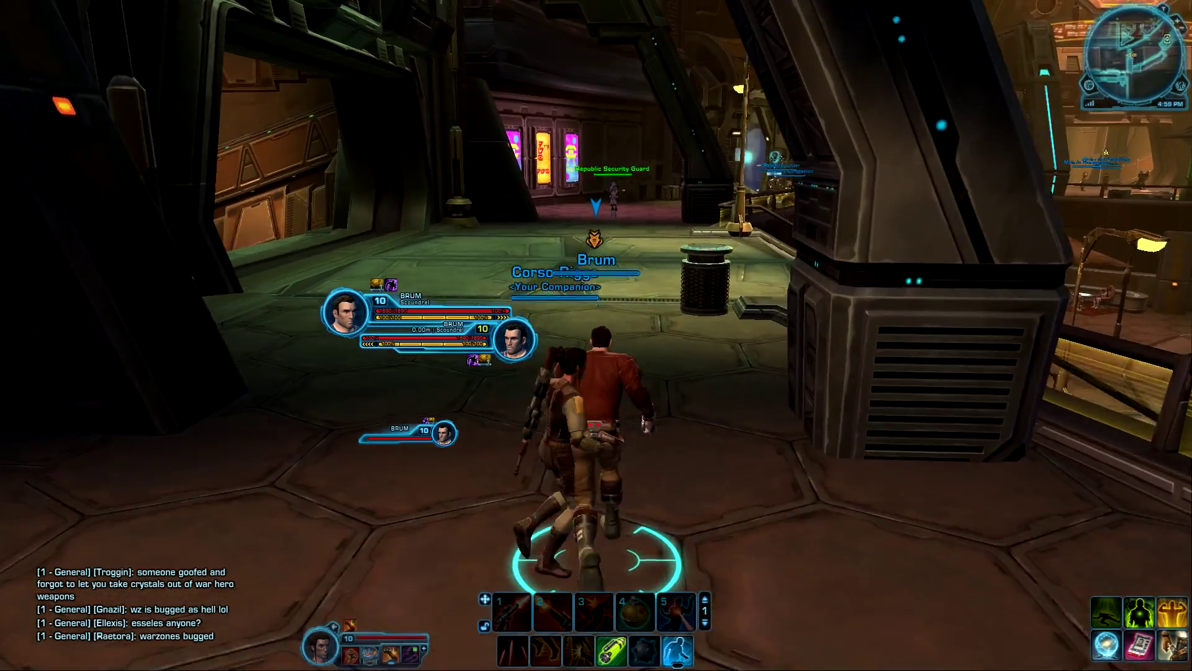
{"action": "key", "text": "w"}
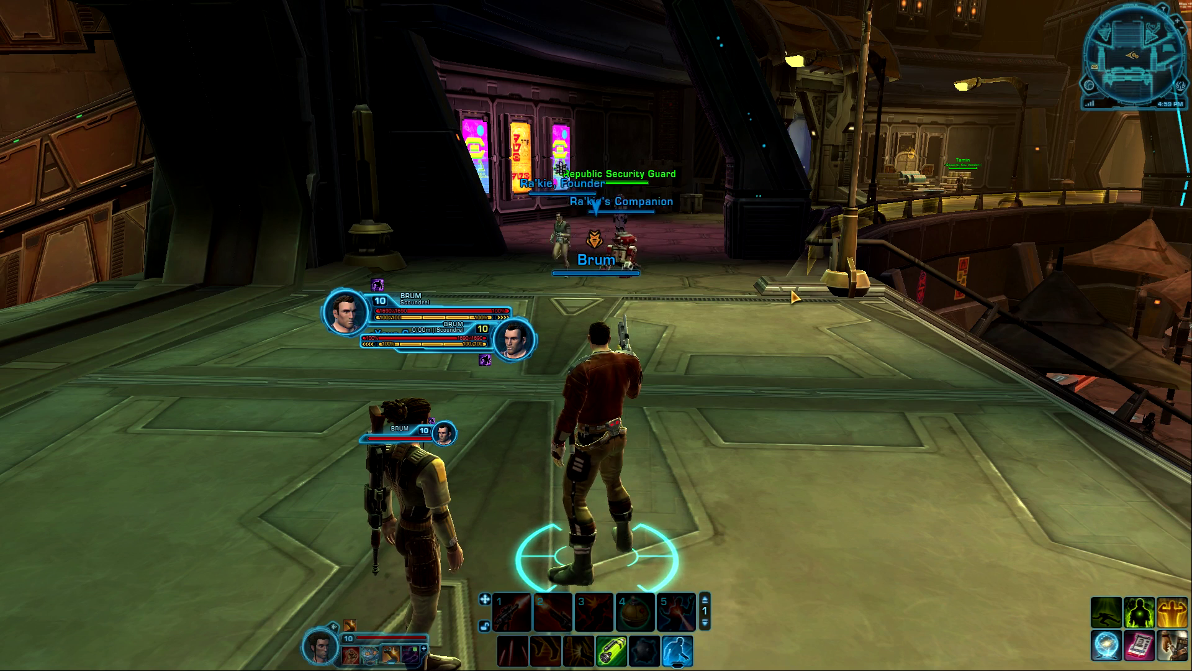
{"action": "left_click_drag", "start_coordinate": [604, 249], "coordinate": [377, 148]}
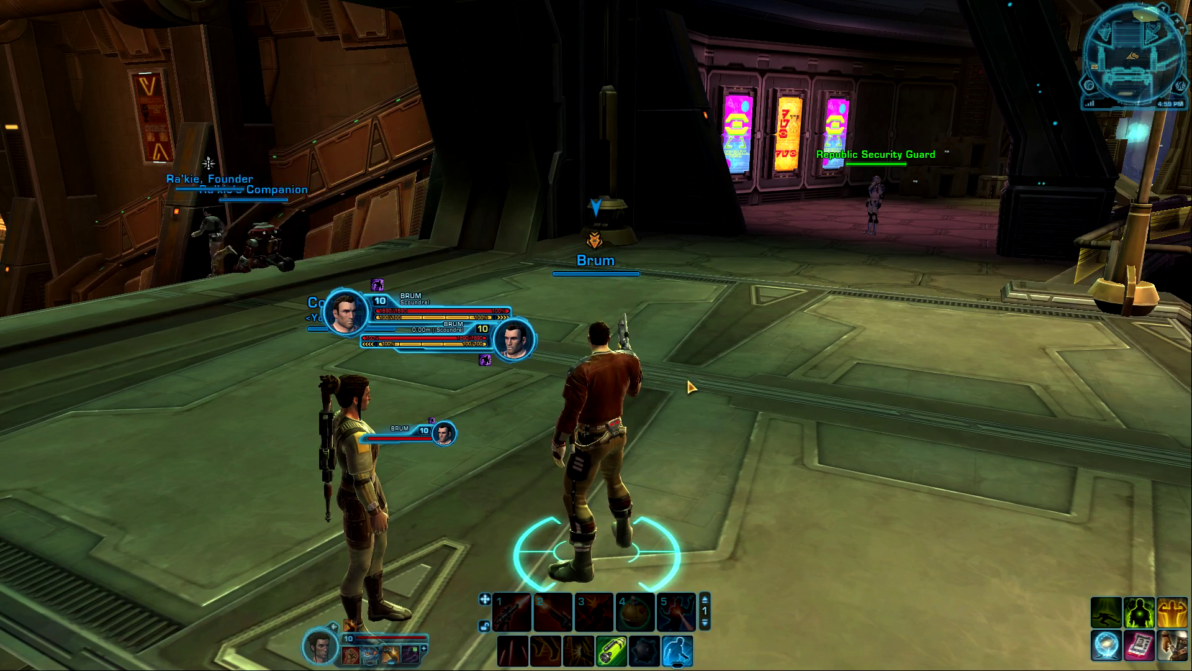
{"action": "left_click_drag", "start_coordinate": [687, 379], "coordinate": [589, 312]}
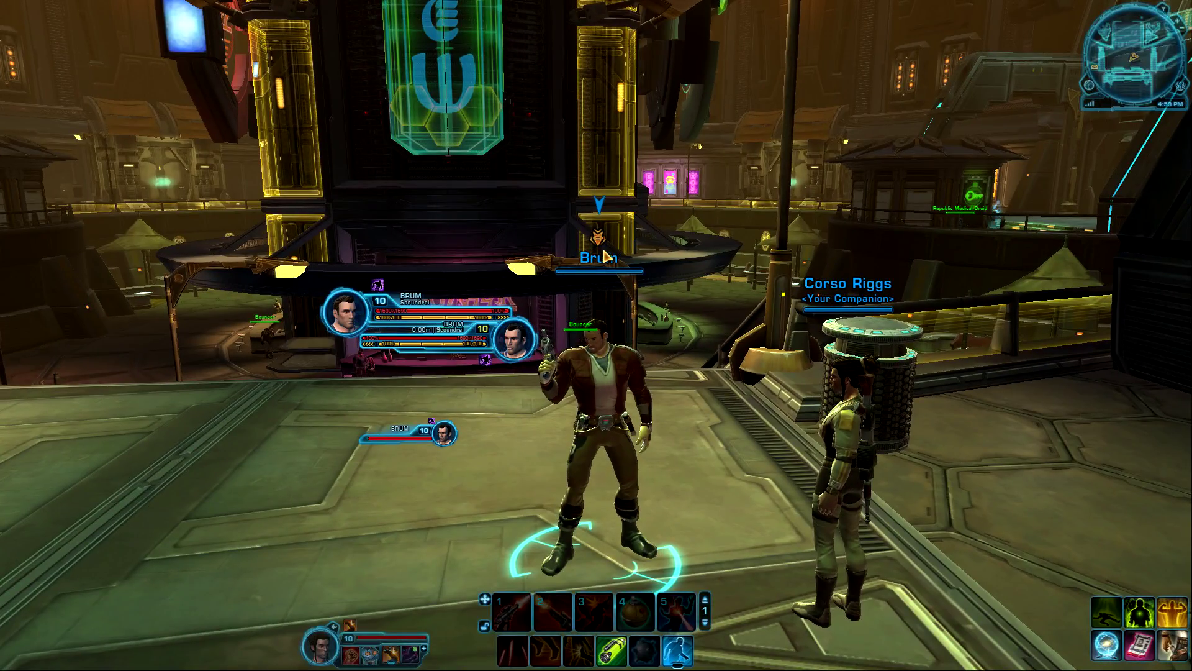
{"action": "left_click_drag", "start_coordinate": [668, 376], "coordinate": [668, 387]}
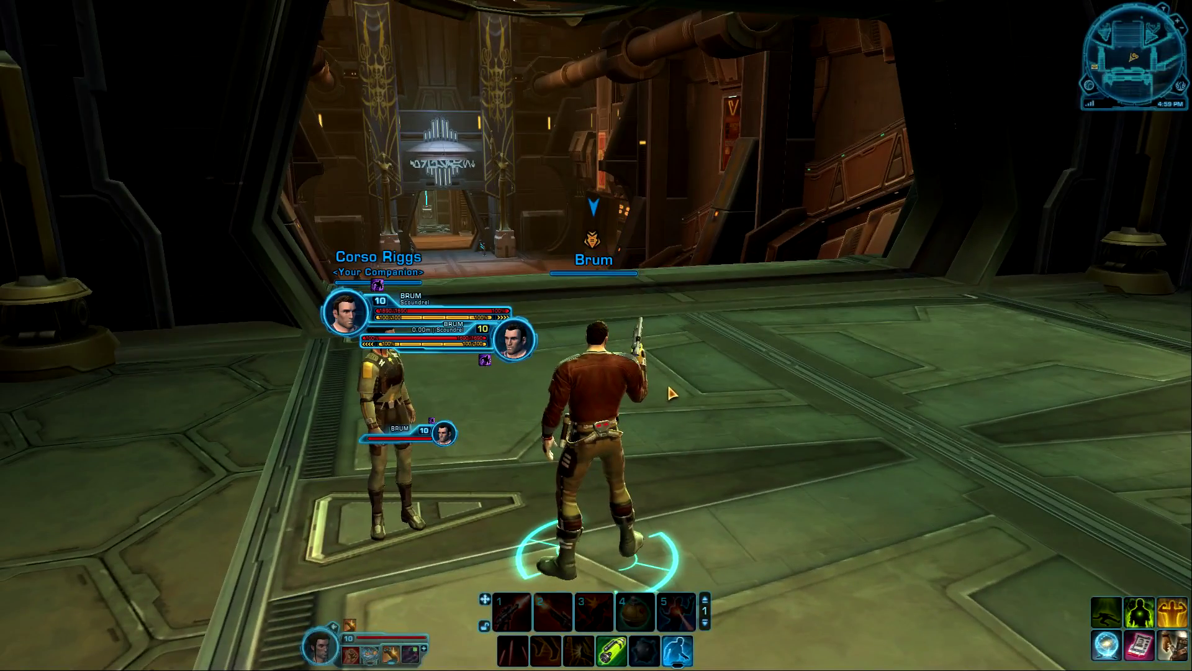